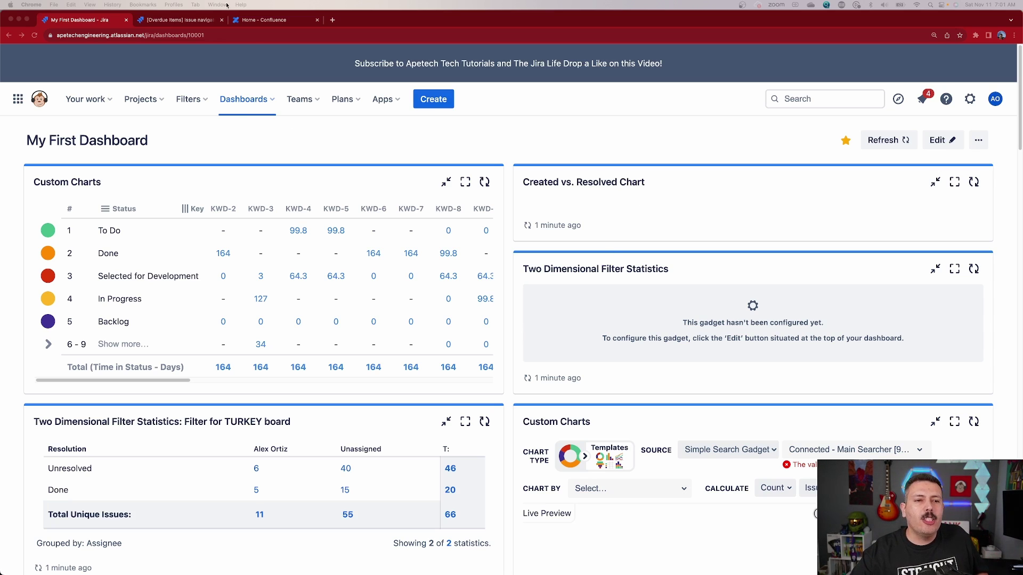
Step: Review the gadgets on My First Dashboard in Jira, including the filter statistics and custom charts
{"action": "left_click", "coordinate": [248, 102]}
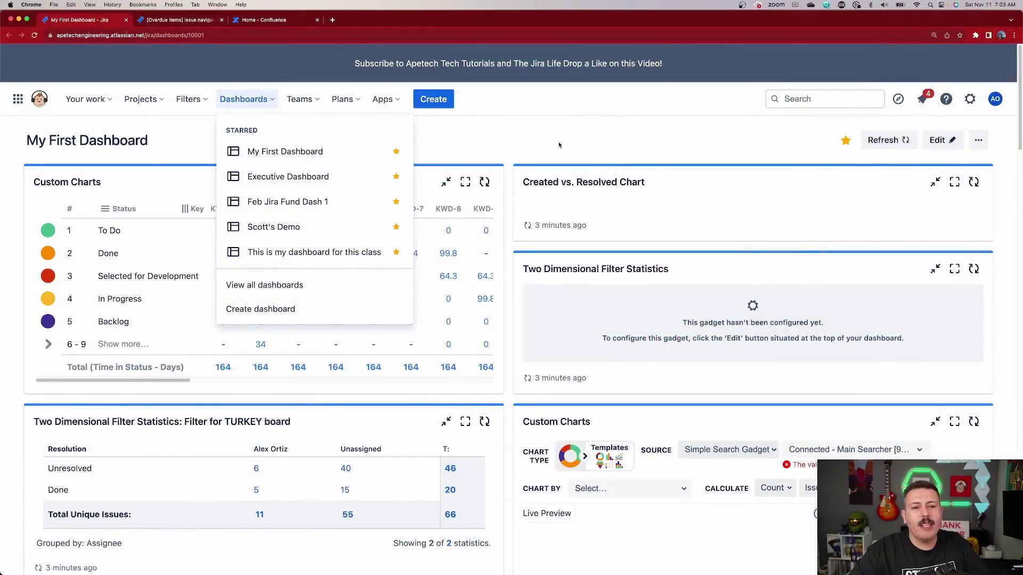
{"action": "left_click", "coordinate": [559, 145]}
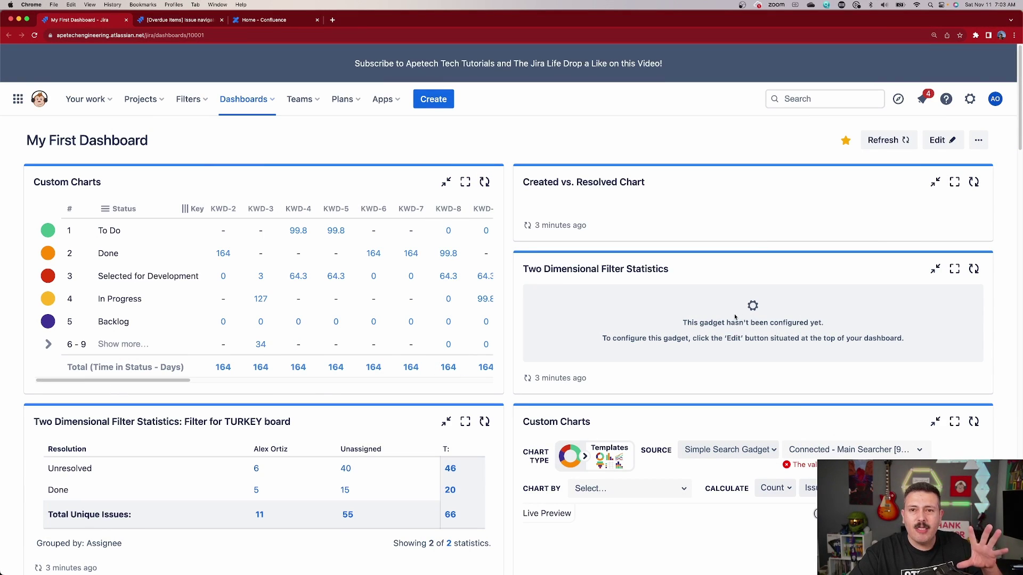
{"action": "scroll", "coordinate": [733, 317], "scroll_direction": "down", "scroll_amount": 13}
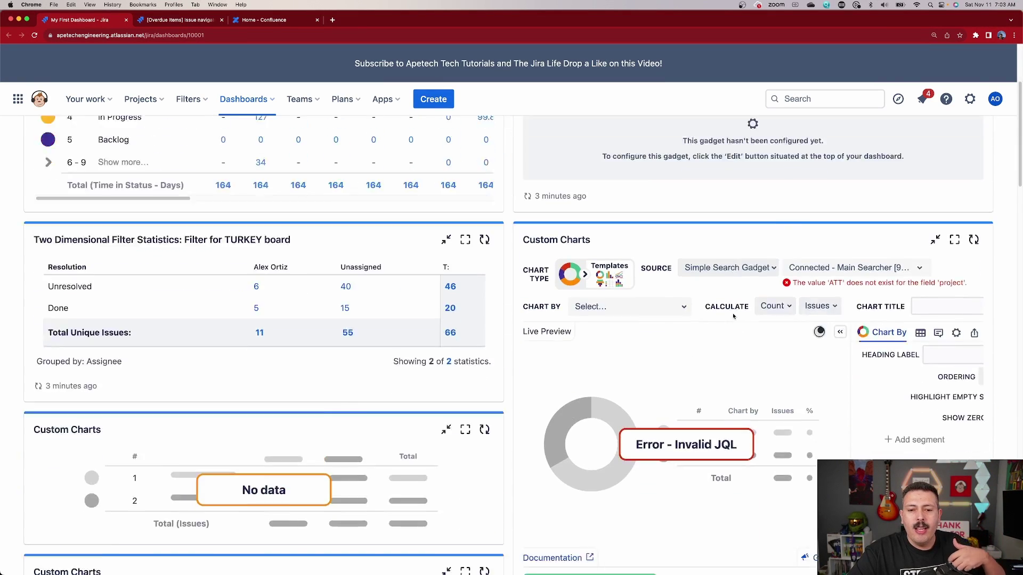
{"action": "scroll", "coordinate": [732, 317], "scroll_direction": "up", "scroll_amount": 8}
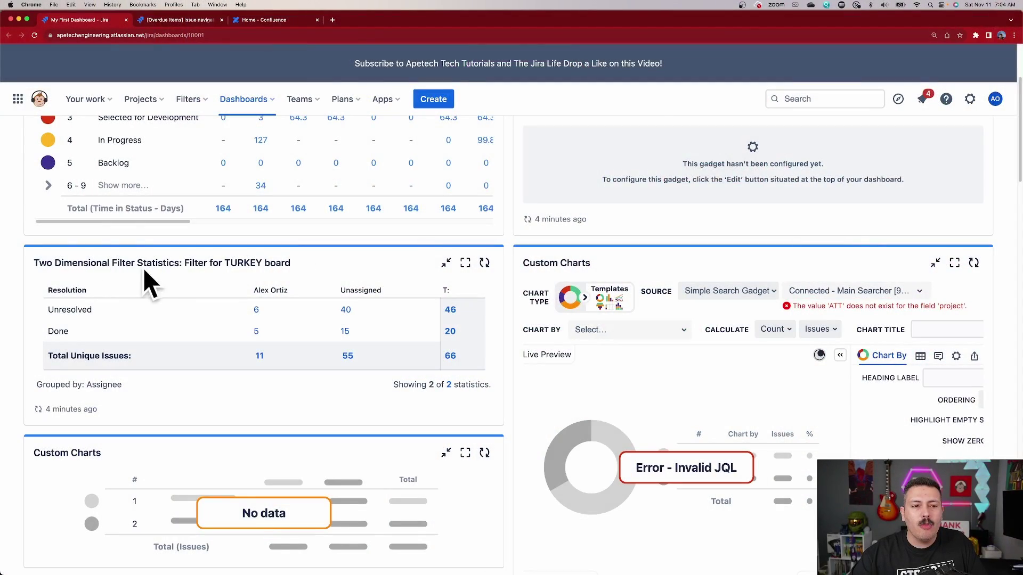
{"action": "scroll", "coordinate": [143, 267], "scroll_direction": "down", "scroll_amount": 8}
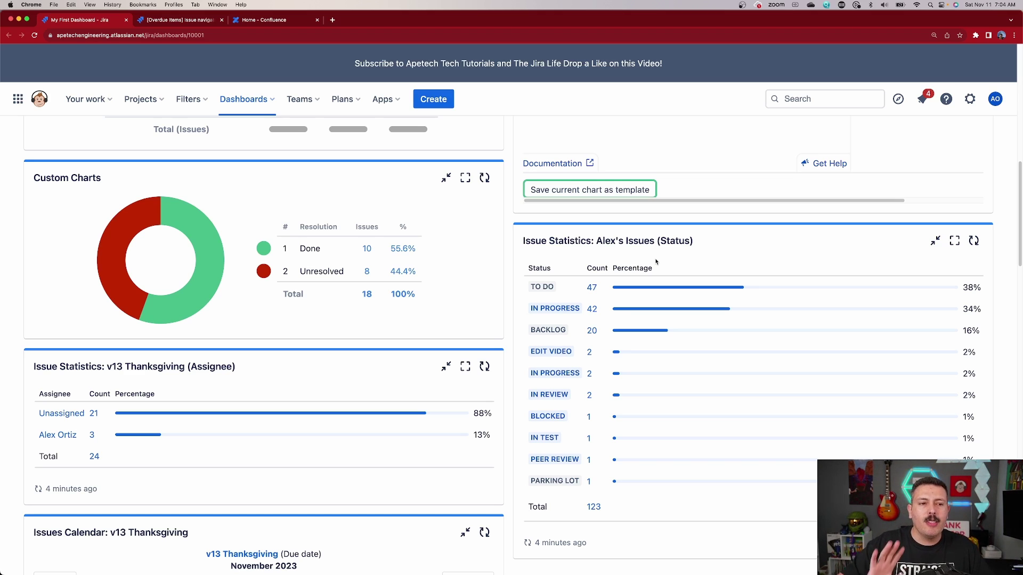
{"action": "scroll", "coordinate": [657, 261], "scroll_direction": "up", "scroll_amount": 15}
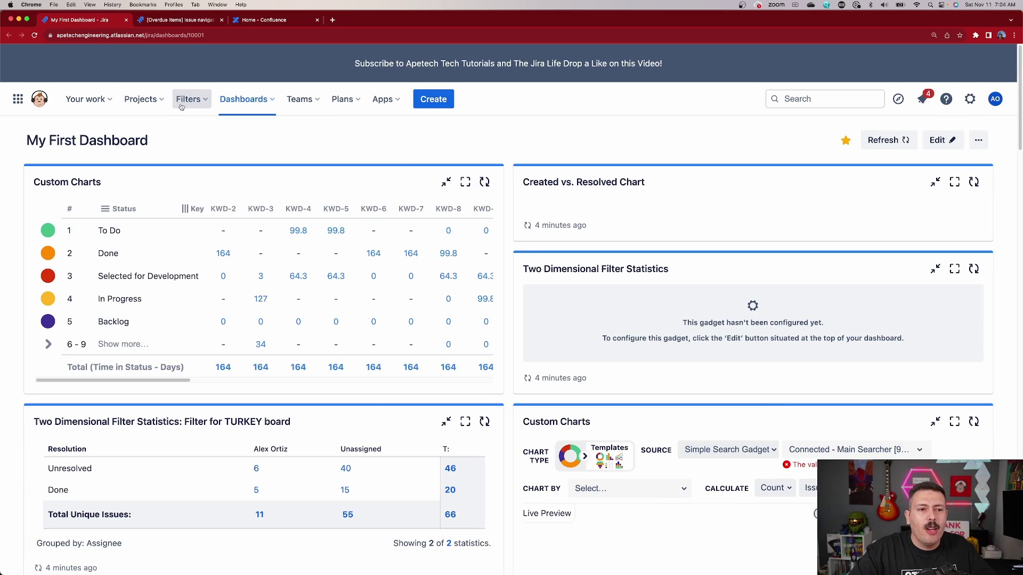
Step: Switch to the Overdue Items filter in Jira and highlight the filter's name
{"action": "left_click", "coordinate": [181, 22]}
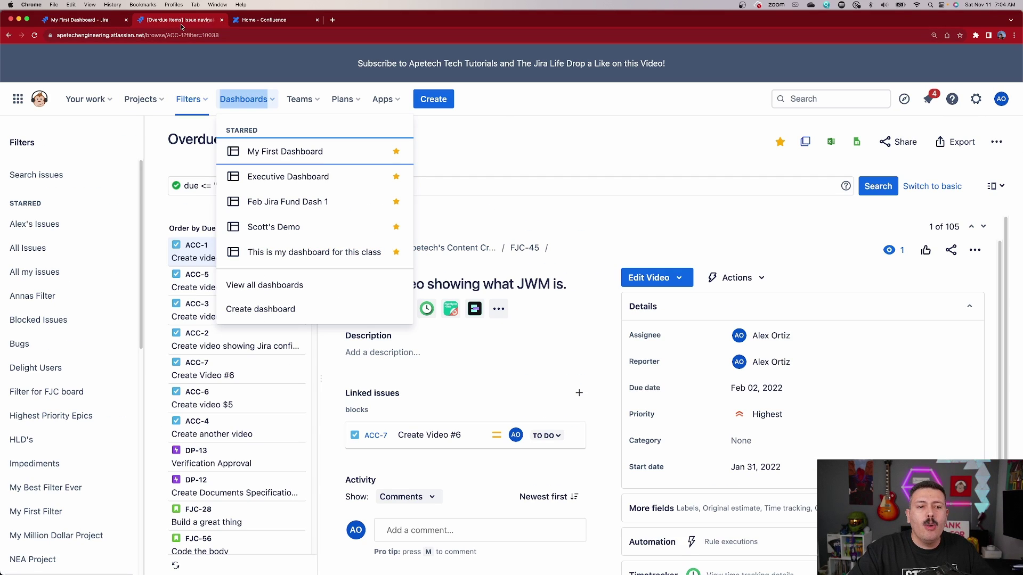
{"action": "left_click", "coordinate": [580, 133]}
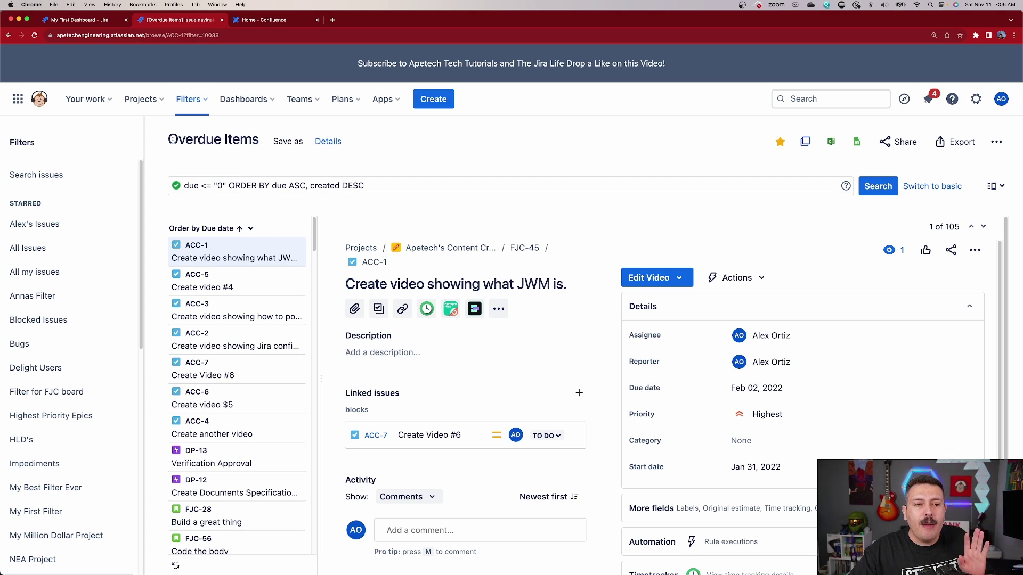
{"action": "left_click_drag", "start_coordinate": [169, 139], "coordinate": [277, 141]}
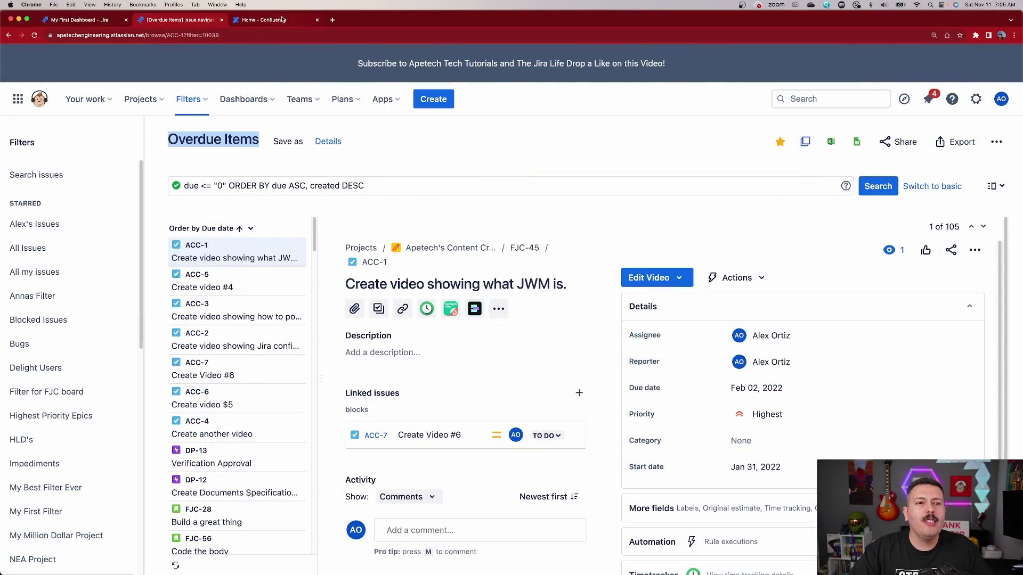
Step: Switch to Confluence and create a new page titled "Stakeholder Metrics"
{"action": "left_click", "coordinate": [282, 20]}
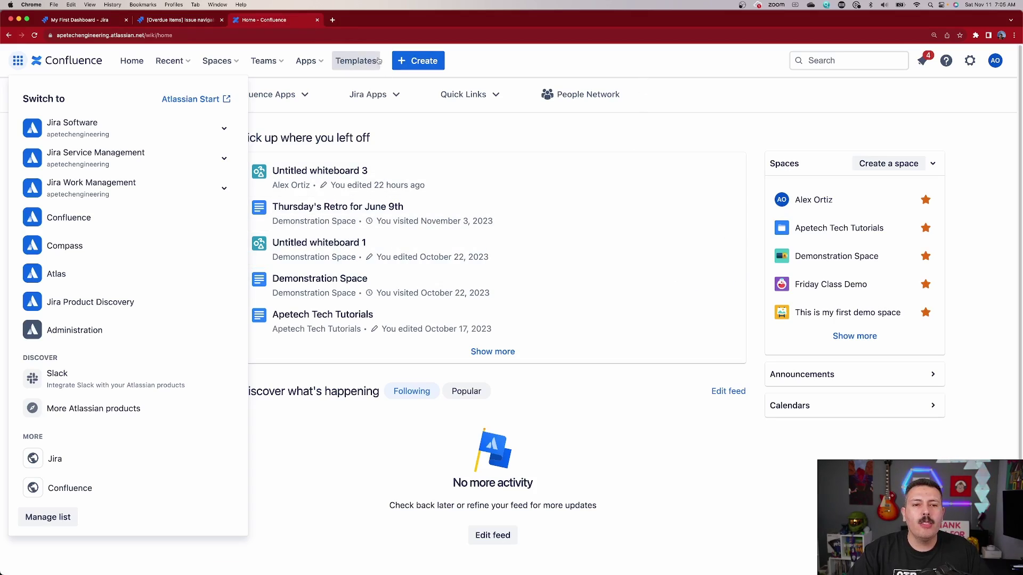
{"action": "left_click", "coordinate": [418, 60]}
{"action": "left_click", "coordinate": [424, 88]}
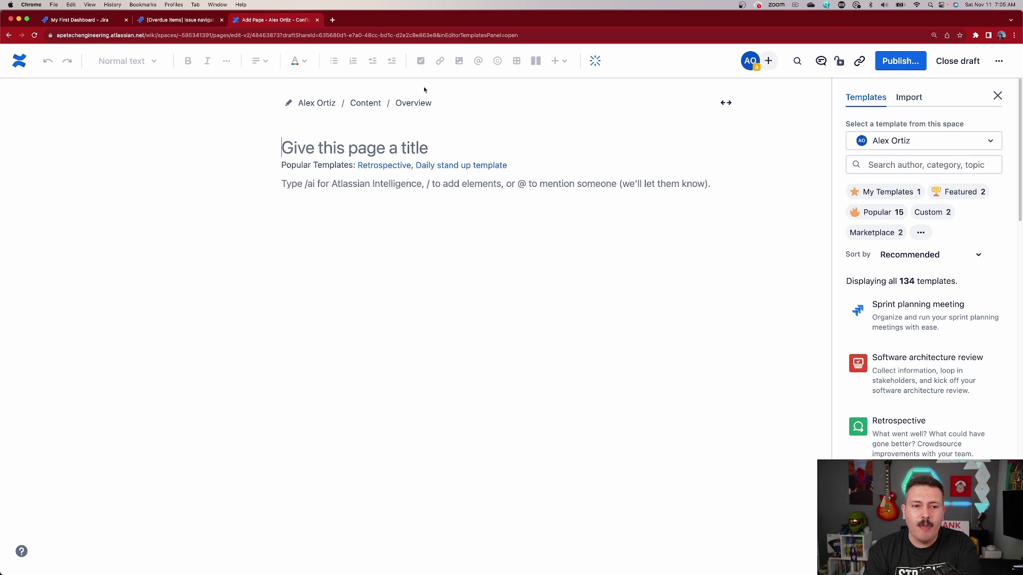
{"action": "type", "text": "Stak"}
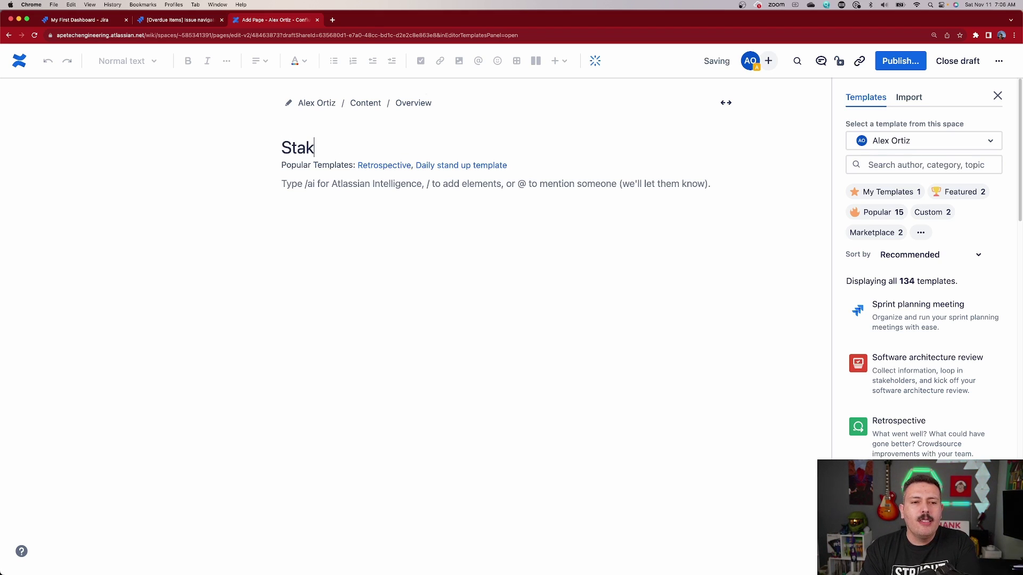
{"action": "type", "text": "eholder Met"}
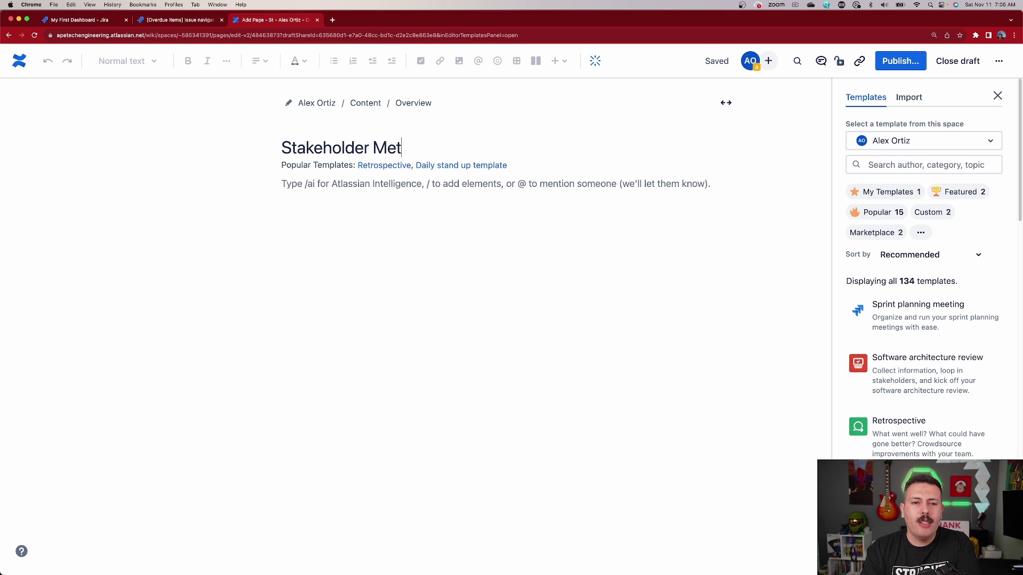
{"action": "type", "text": "rics"}
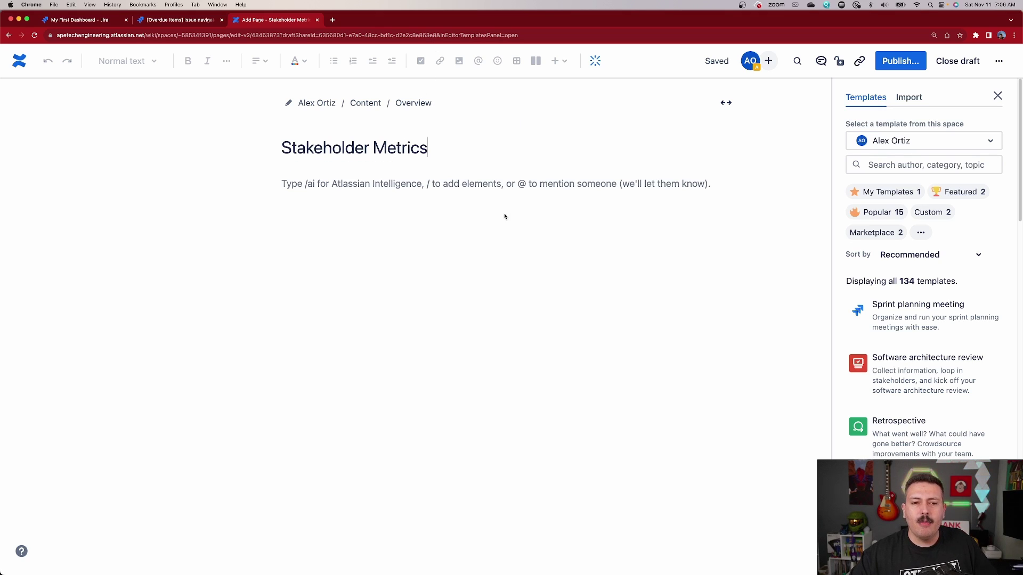
Step: Open the full element browser for the page body and show the External content category
{"action": "left_click", "coordinate": [504, 189]}
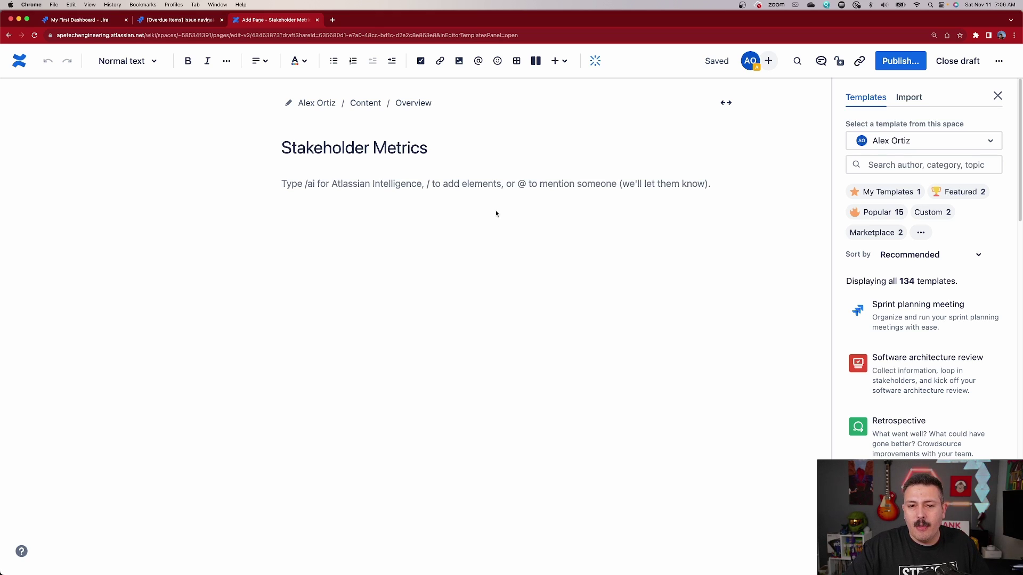
{"action": "left_click", "coordinate": [564, 65]}
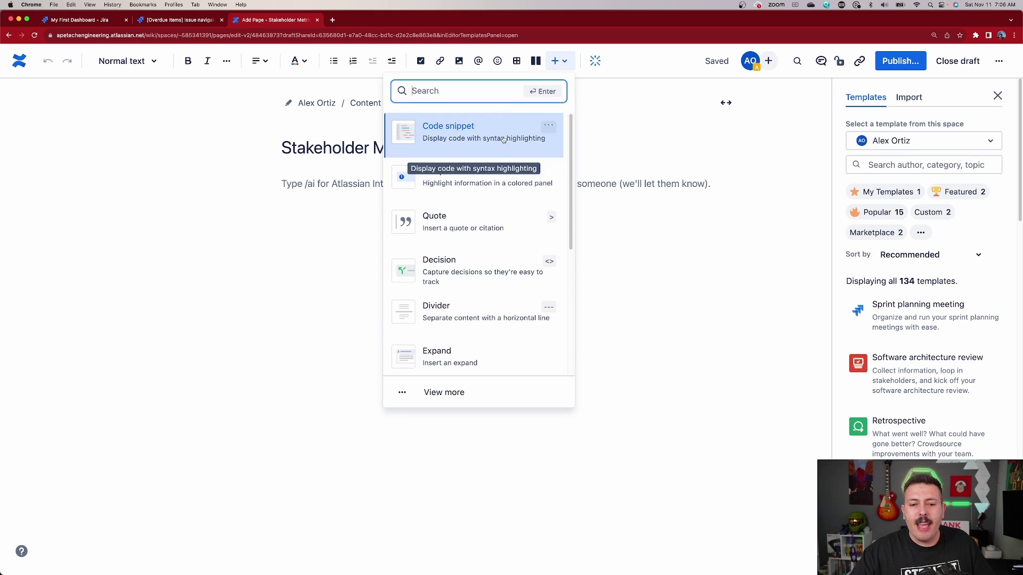
{"action": "left_click", "coordinate": [434, 393]}
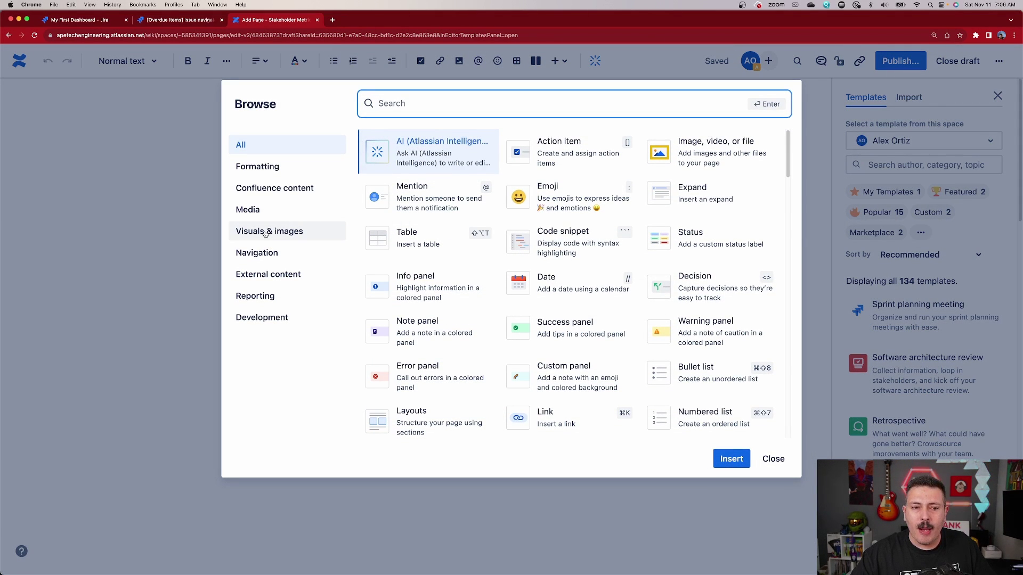
{"action": "left_click", "coordinate": [258, 277]}
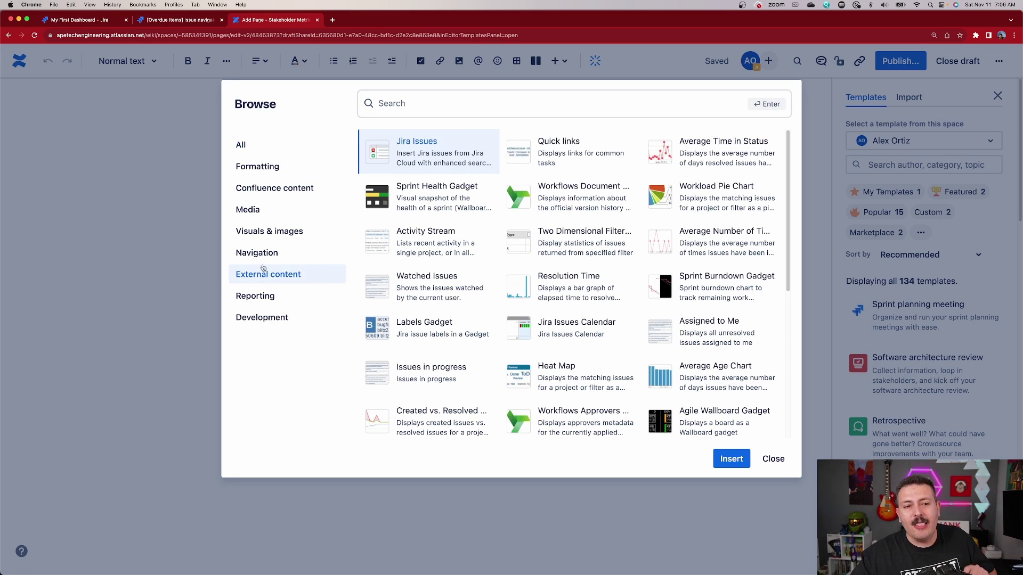
{"action": "left_click", "coordinate": [271, 233]}
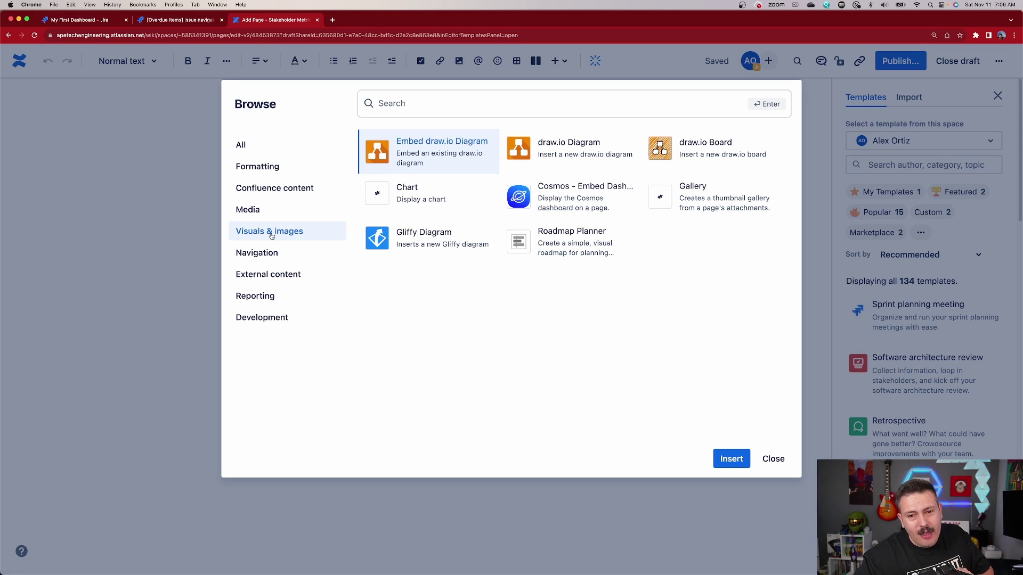
{"action": "left_click", "coordinate": [284, 272]}
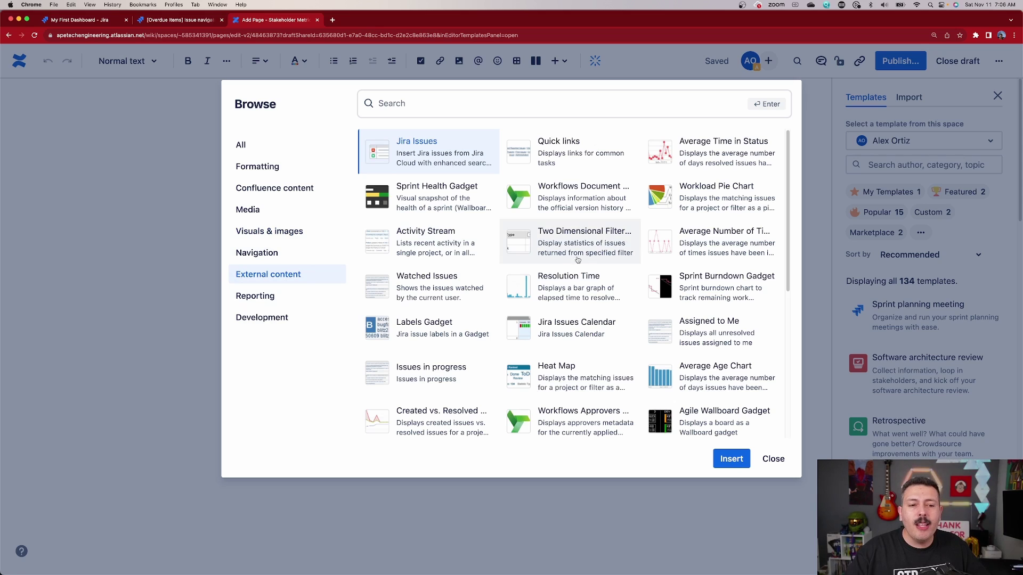
{"action": "left_click", "coordinate": [281, 296]}
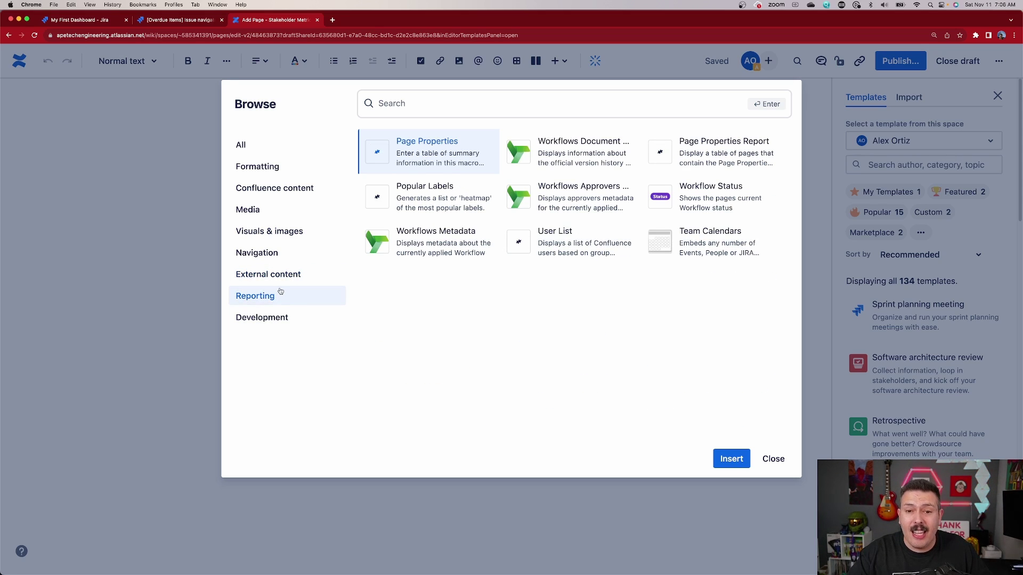
{"action": "left_click", "coordinate": [280, 275]}
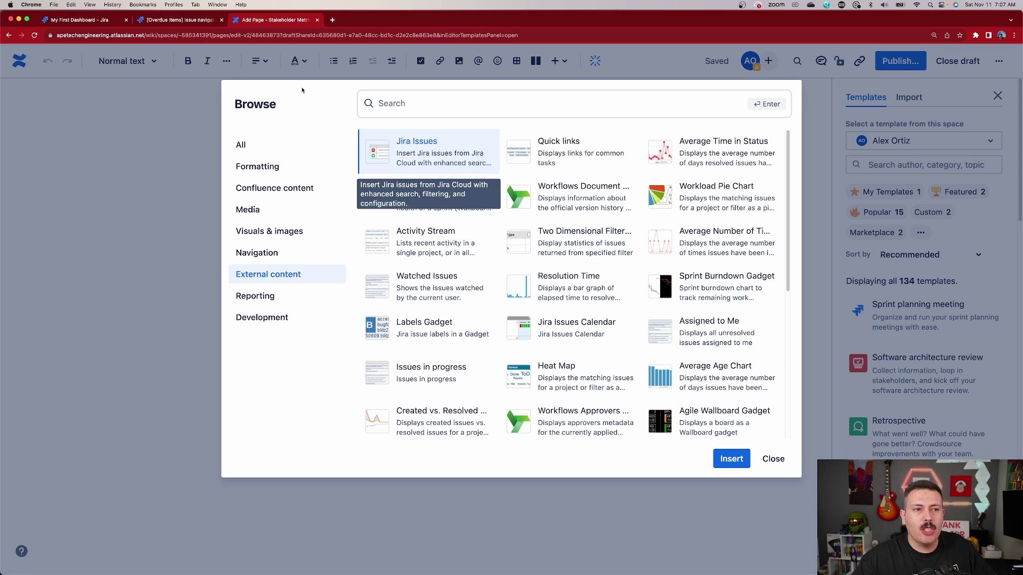
Step: Switch to My First Dashboard in Jira, open it for editing and look through the available gadgets, highlighting Issue Statistics
{"action": "left_click", "coordinate": [83, 19]}
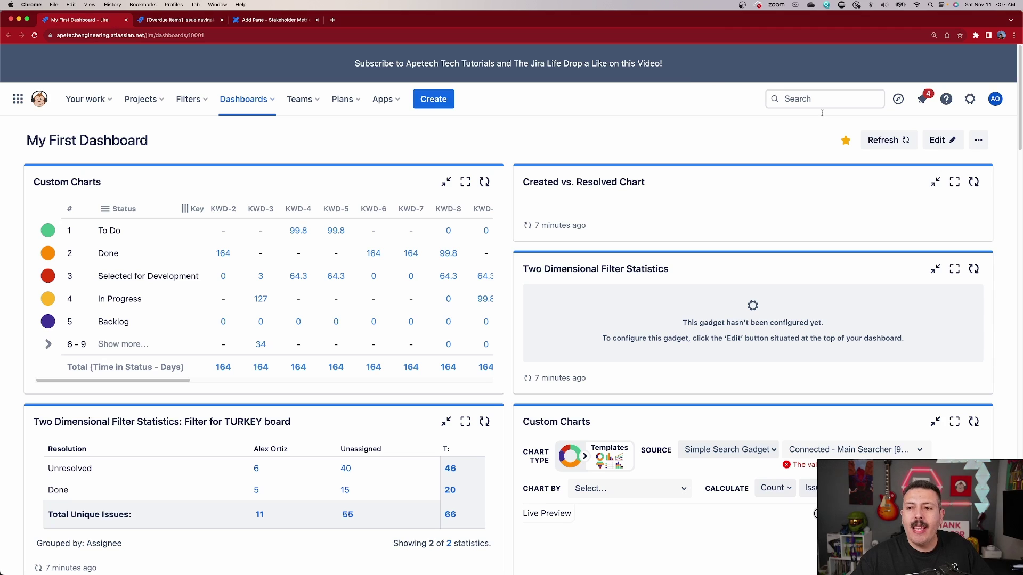
{"action": "left_click", "coordinate": [943, 142]}
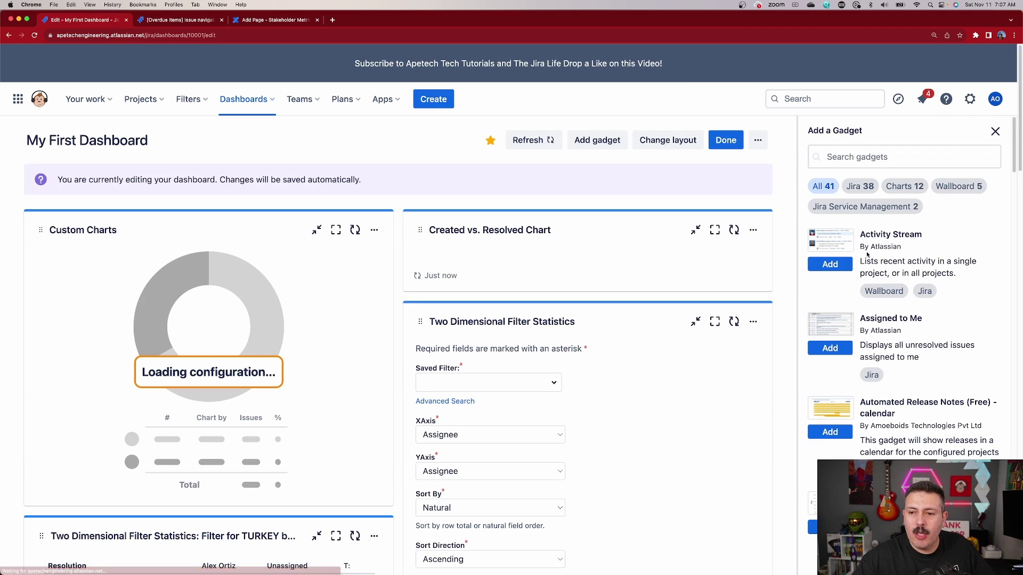
{"action": "scroll", "coordinate": [869, 277], "scroll_direction": "down", "scroll_amount": 3}
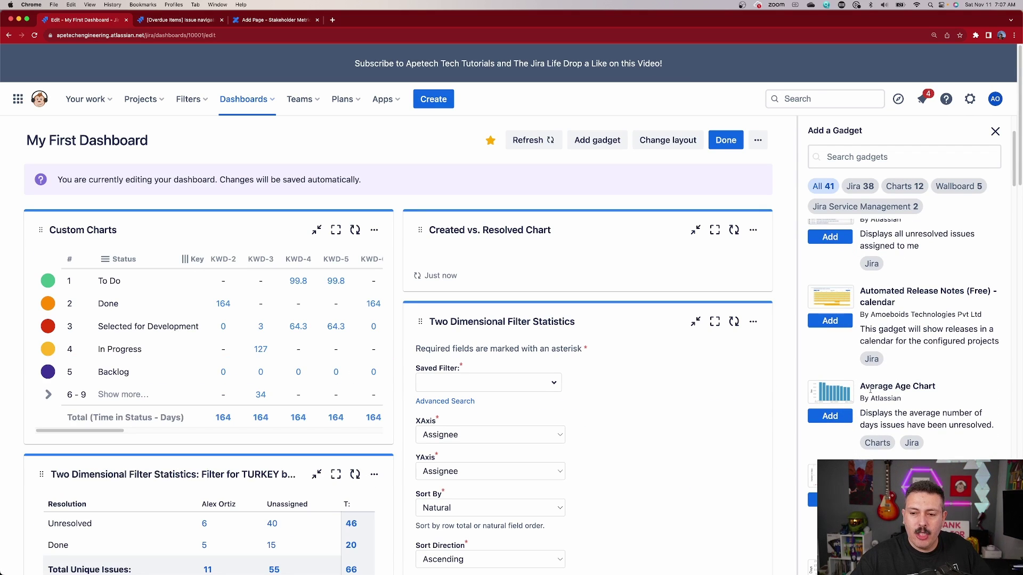
{"action": "scroll", "coordinate": [870, 390], "scroll_direction": "down", "scroll_amount": 8}
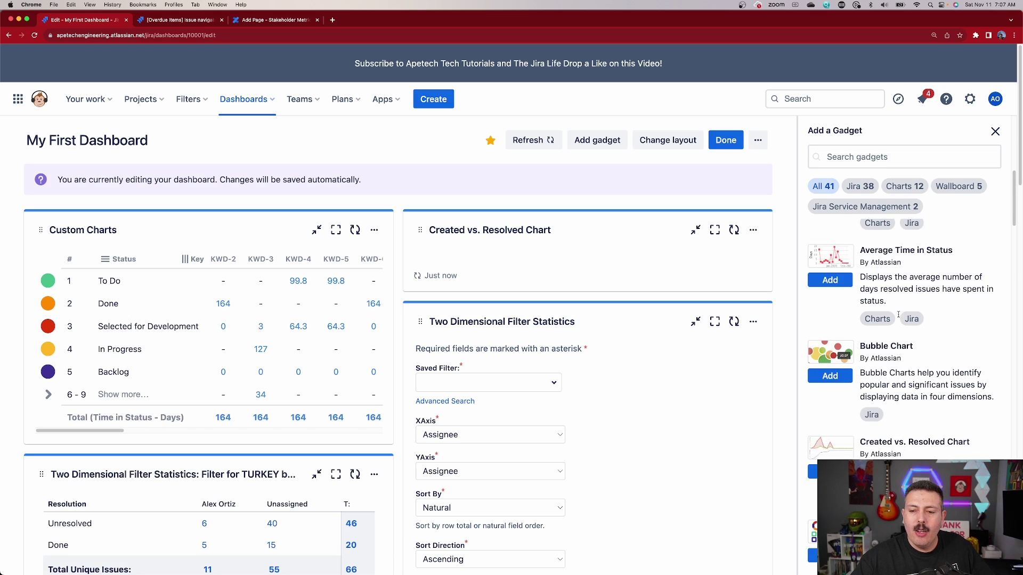
{"action": "scroll", "coordinate": [899, 315], "scroll_direction": "down", "scroll_amount": 20}
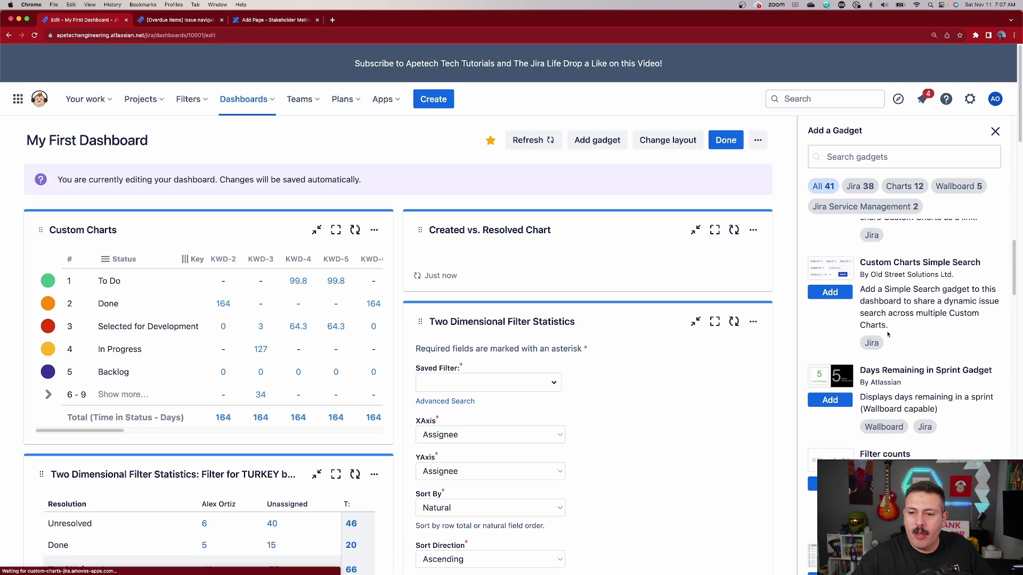
{"action": "scroll", "coordinate": [887, 334], "scroll_direction": "down", "scroll_amount": 8}
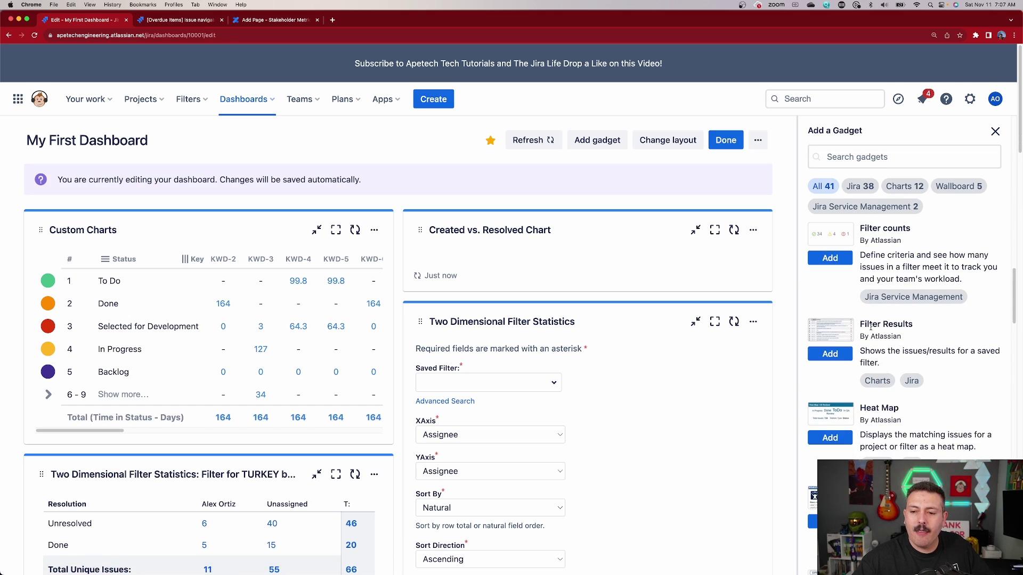
{"action": "scroll", "coordinate": [886, 327], "scroll_direction": "down", "scroll_amount": 5}
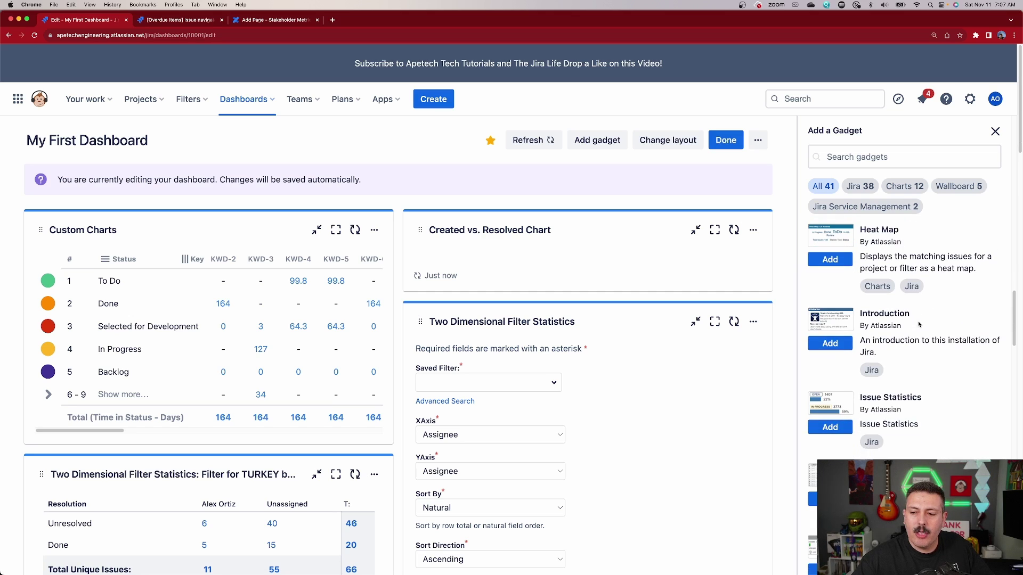
{"action": "left_click_drag", "start_coordinate": [864, 343], "coordinate": [912, 342]}
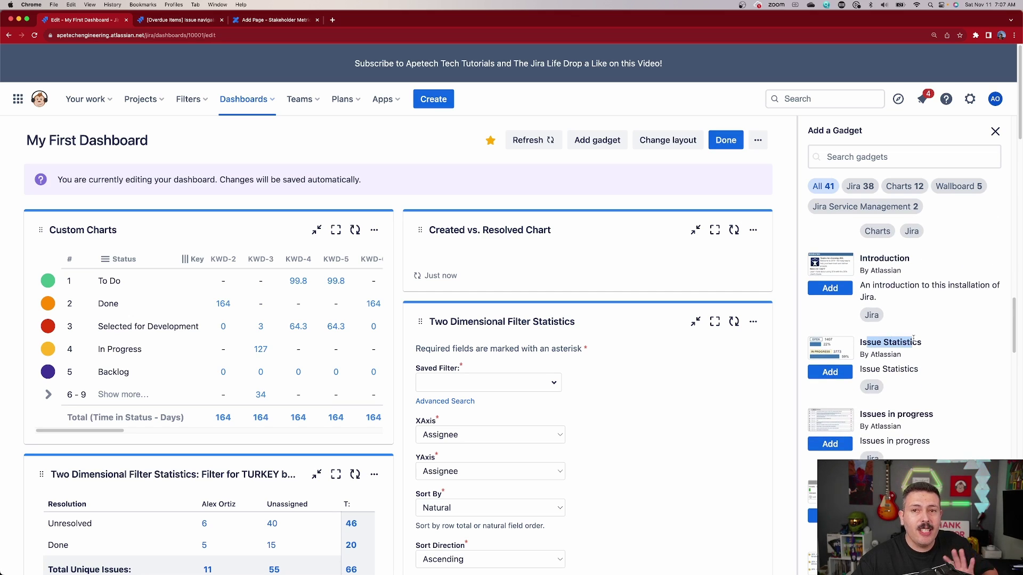
{"action": "scroll", "coordinate": [912, 338], "scroll_direction": "down", "scroll_amount": 3}
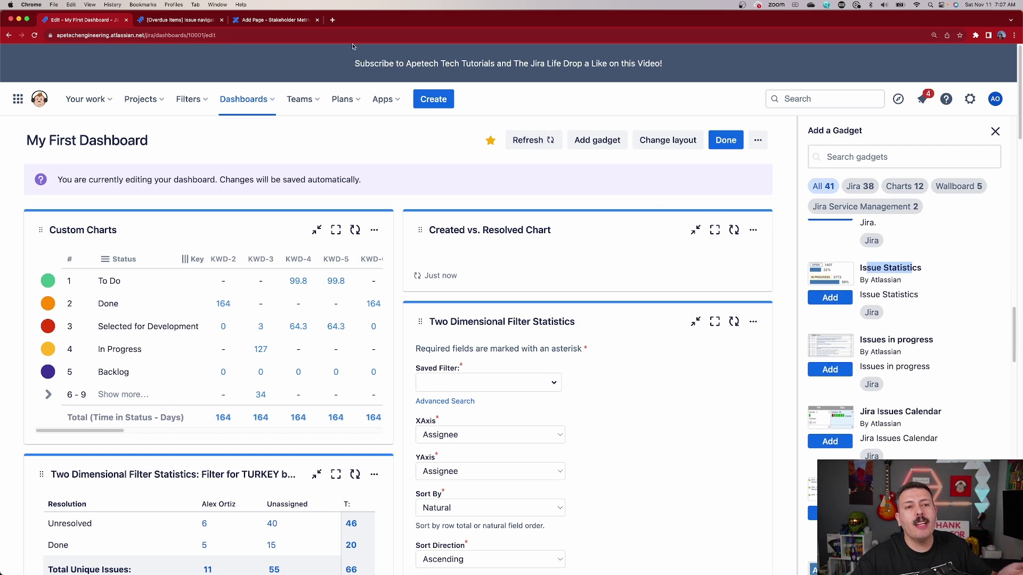
Step: Switch to Confluence and insert the Issue Statistics gadget from the External content category into the Stakeholder Metrics page
{"action": "left_click", "coordinate": [258, 20]}
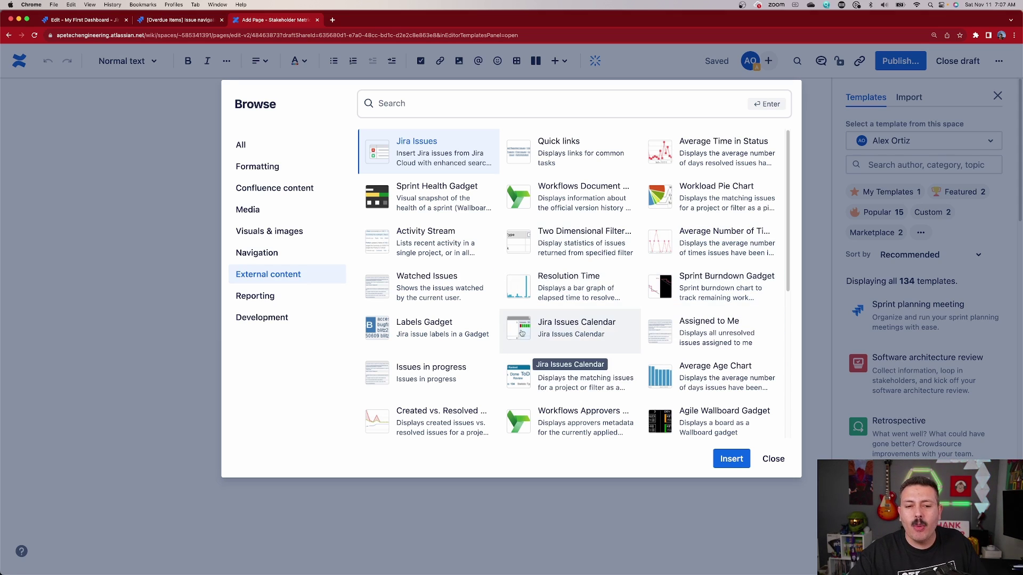
{"action": "scroll", "coordinate": [692, 383], "scroll_direction": "down", "scroll_amount": 3}
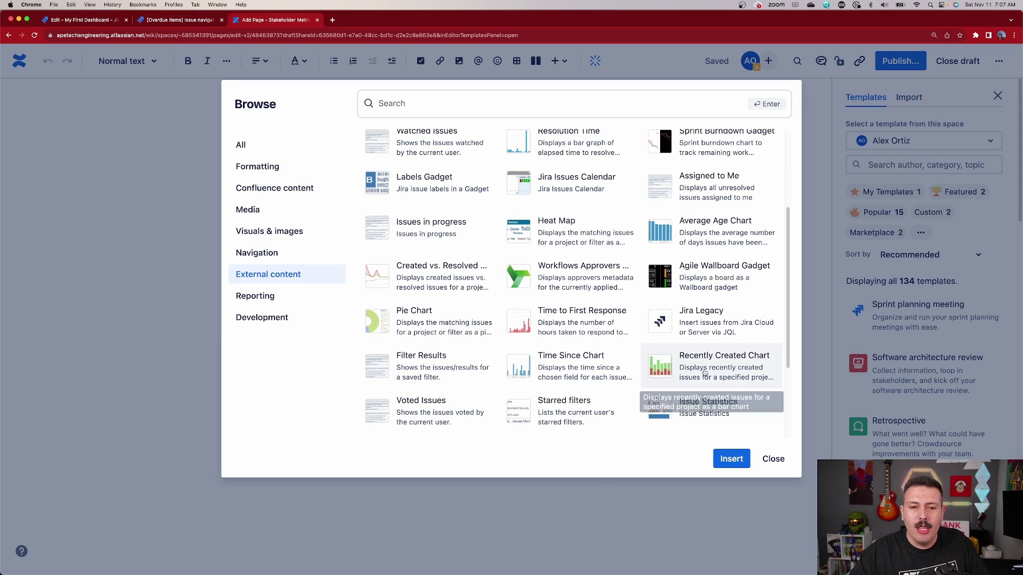
{"action": "scroll", "coordinate": [708, 368], "scroll_direction": "down", "scroll_amount": 2}
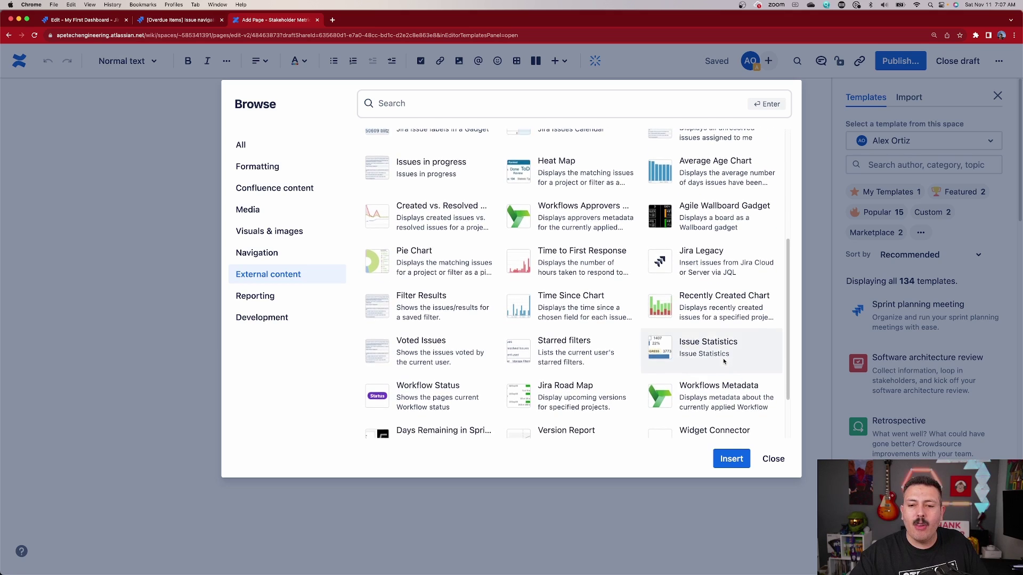
{"action": "scroll", "coordinate": [723, 362], "scroll_direction": "down", "scroll_amount": 1}
{"action": "left_click", "coordinate": [716, 347]}
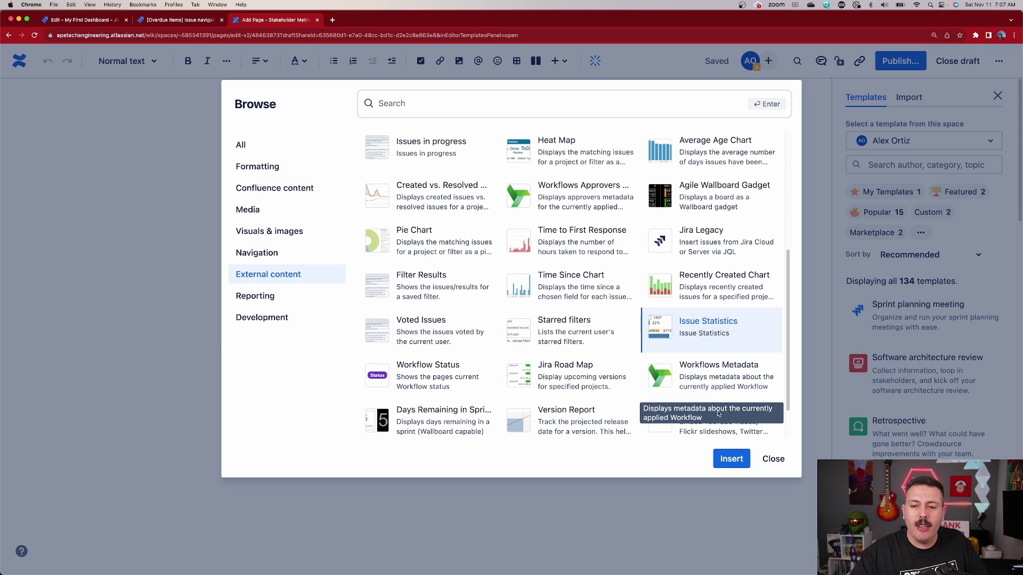
{"action": "scroll", "coordinate": [681, 431], "scroll_direction": "down", "scroll_amount": 1}
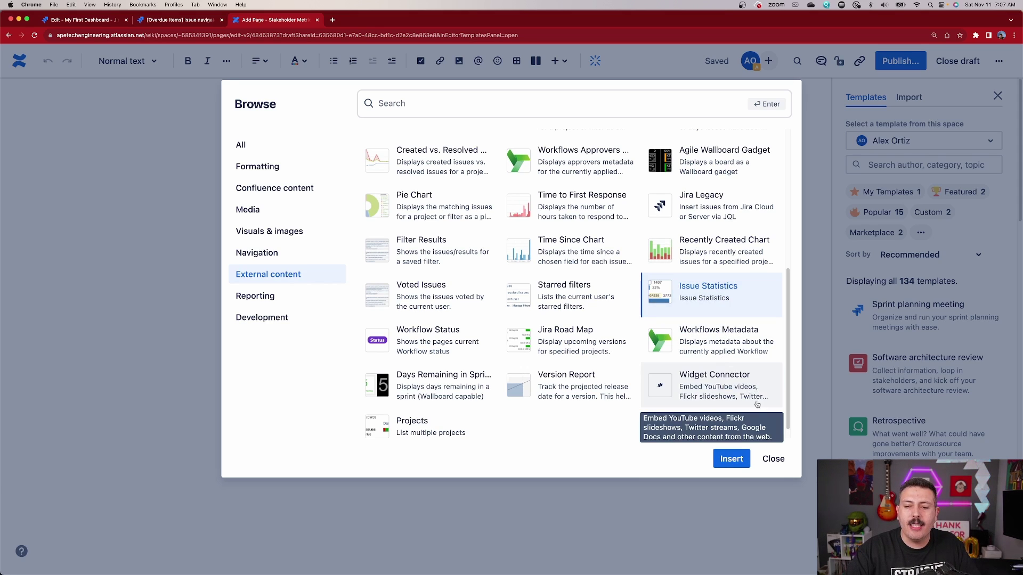
{"action": "left_click", "coordinate": [735, 459]}
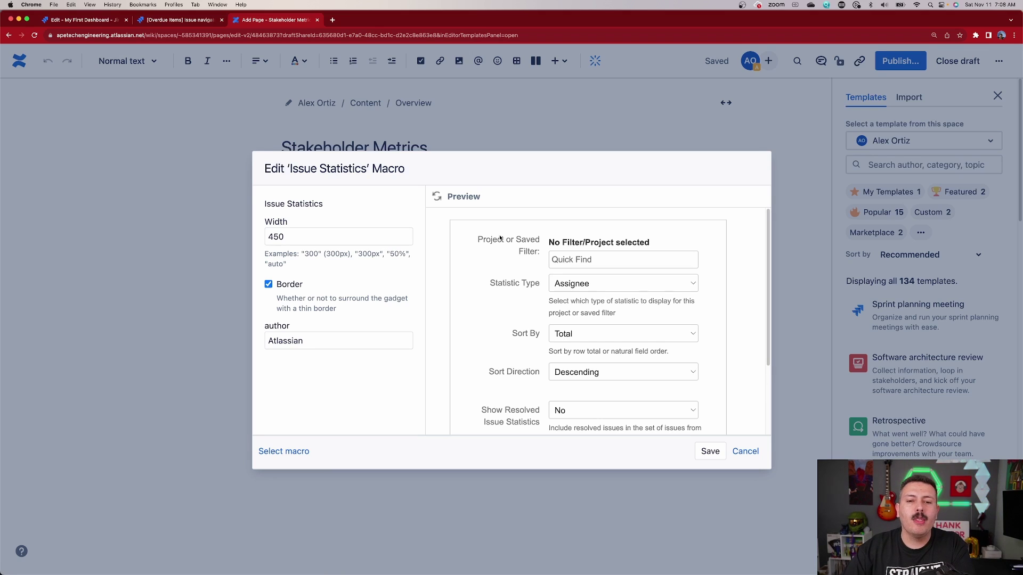
Step: Choose the Overdue Items saved filter as the data source of the Issue Statistics gadget and review the remaining settings
{"action": "left_click", "coordinate": [611, 259]}
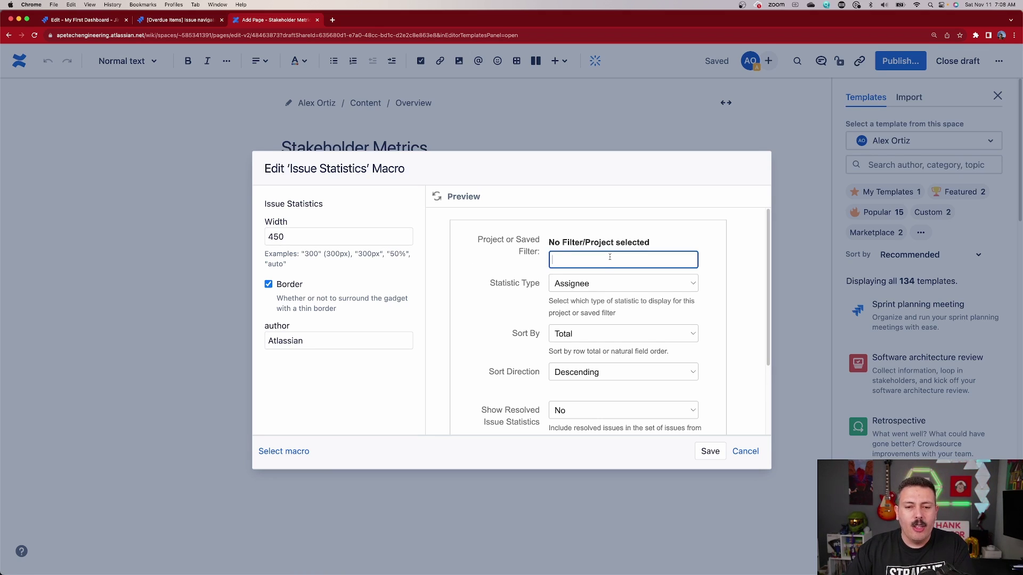
{"action": "type", "text": "O"}
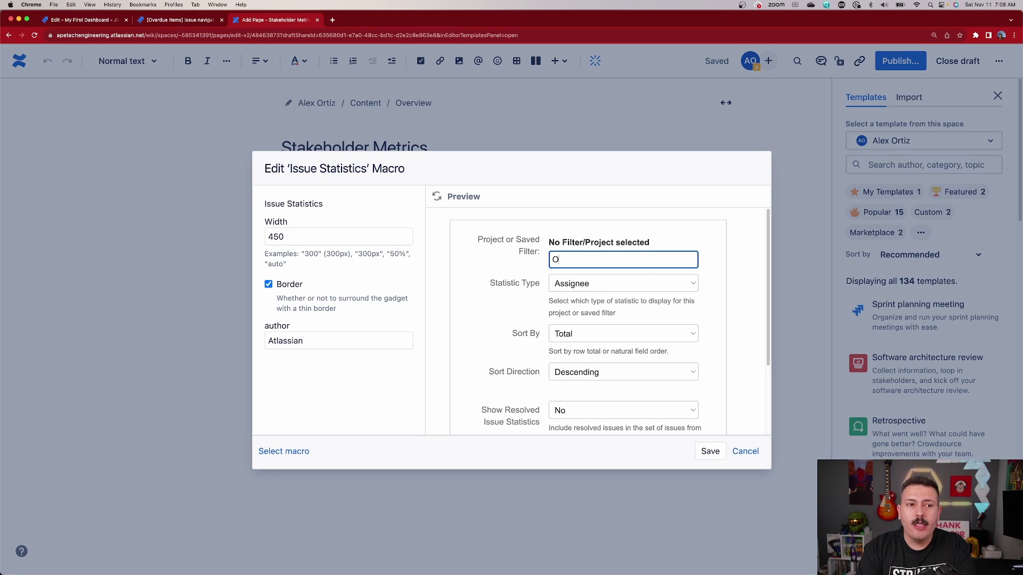
{"action": "type", "text": "verd"}
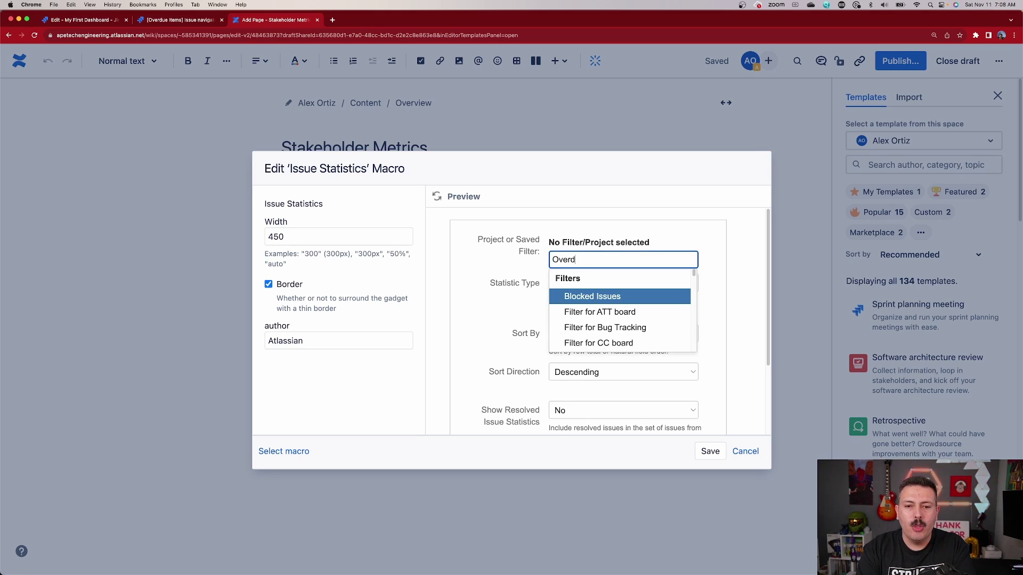
{"action": "left_click", "coordinate": [588, 297]}
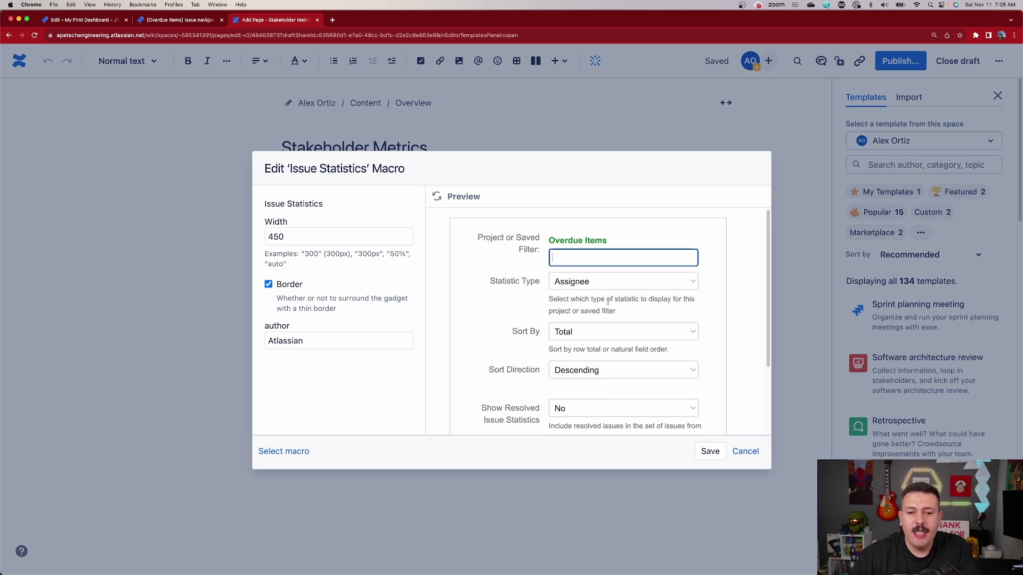
{"action": "scroll", "coordinate": [595, 366], "scroll_direction": "down", "scroll_amount": 3}
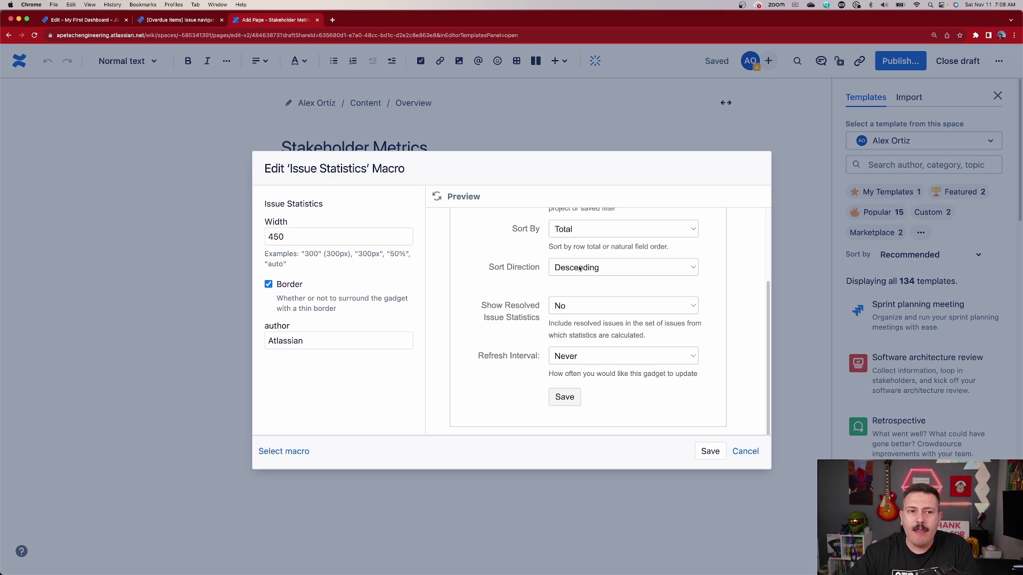
Step: Switch to My First Dashboard in Jira and open the configuration of the Created vs. Resolved Chart gadget to view its settings
{"action": "left_click", "coordinate": [80, 21]}
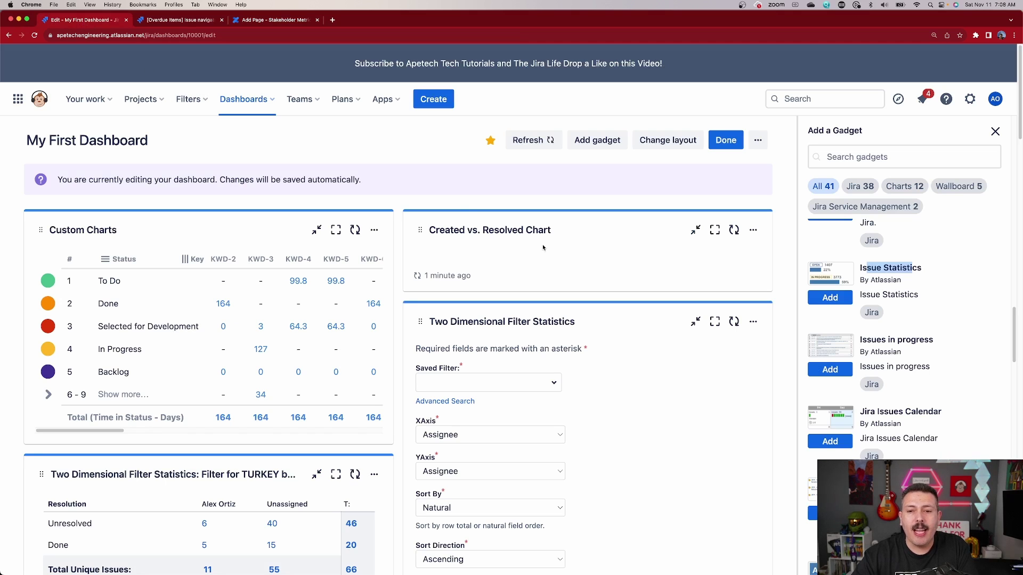
{"action": "left_click", "coordinate": [753, 230]}
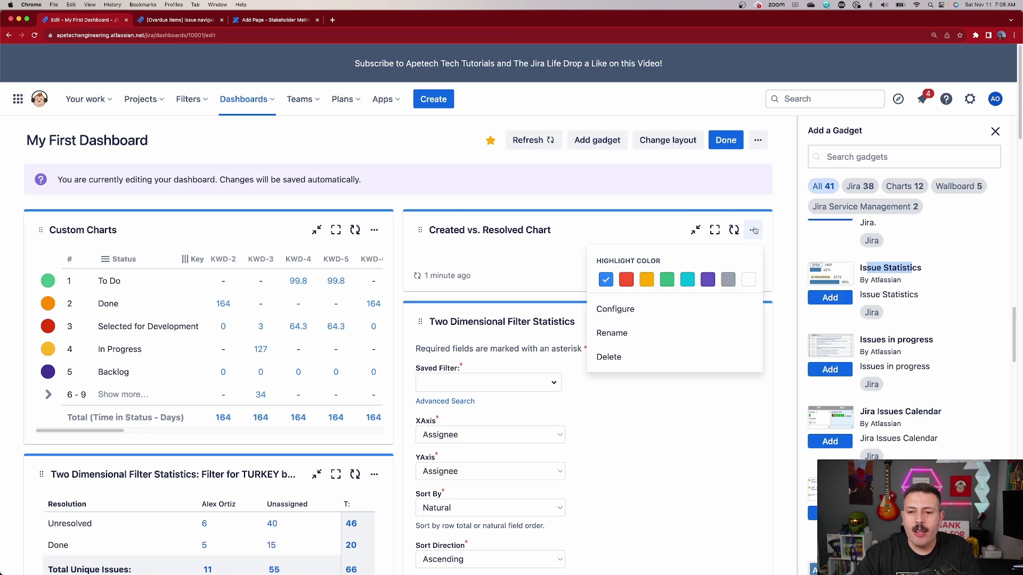
{"action": "left_click", "coordinate": [654, 314]}
{"action": "scroll", "coordinate": [601, 445], "scroll_direction": "down", "scroll_amount": 2}
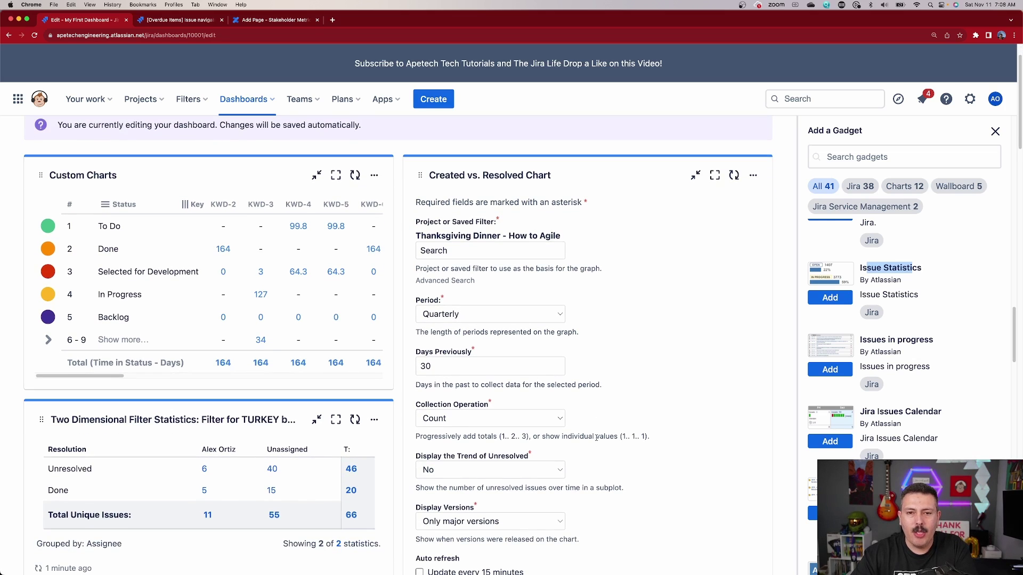
Step: Switch back to Confluence, save the Issue Statistics gadget's configuration and save the macro into the page
{"action": "left_click", "coordinate": [264, 21]}
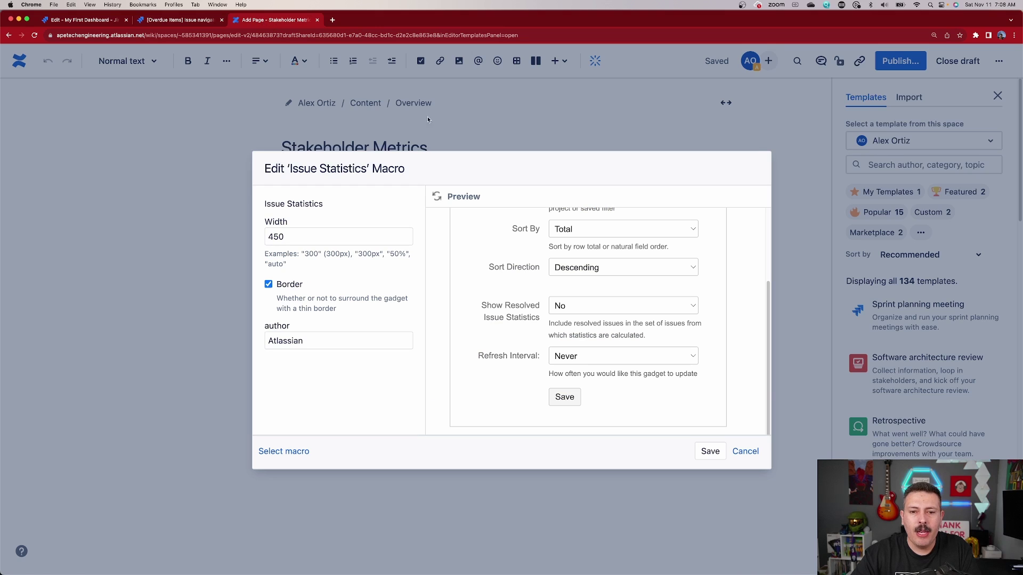
{"action": "left_click", "coordinate": [577, 404]}
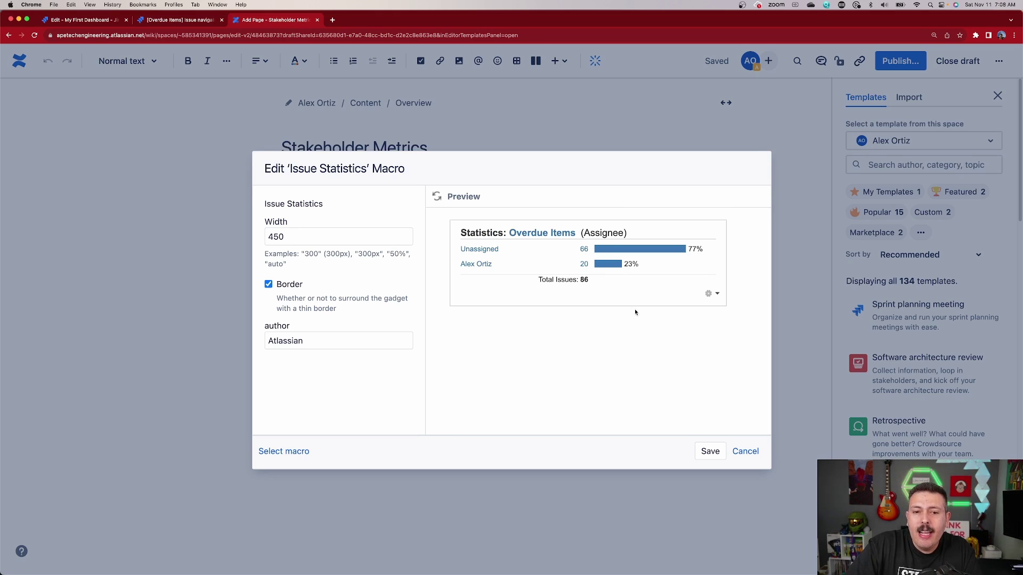
{"action": "left_click", "coordinate": [710, 451]}
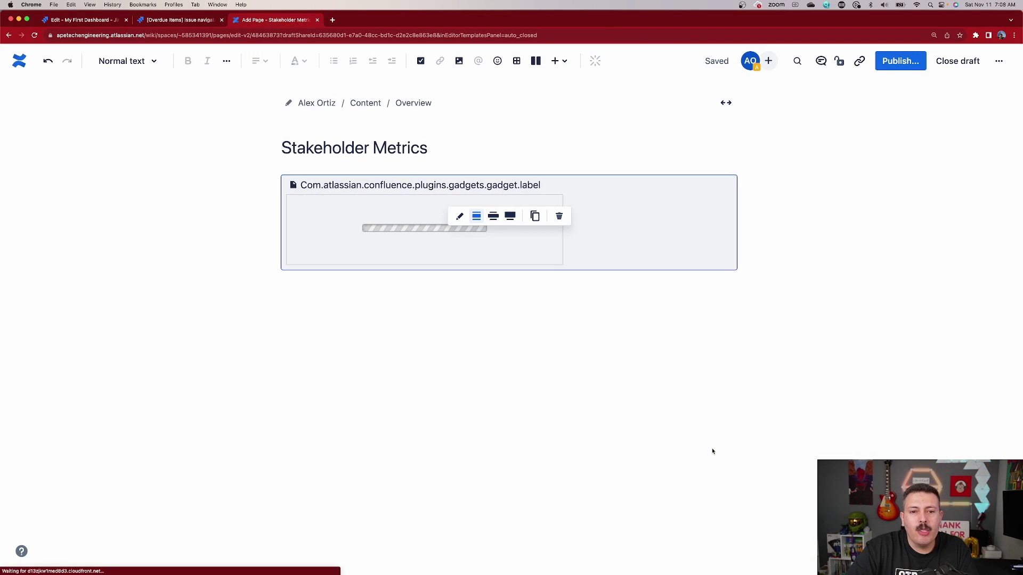
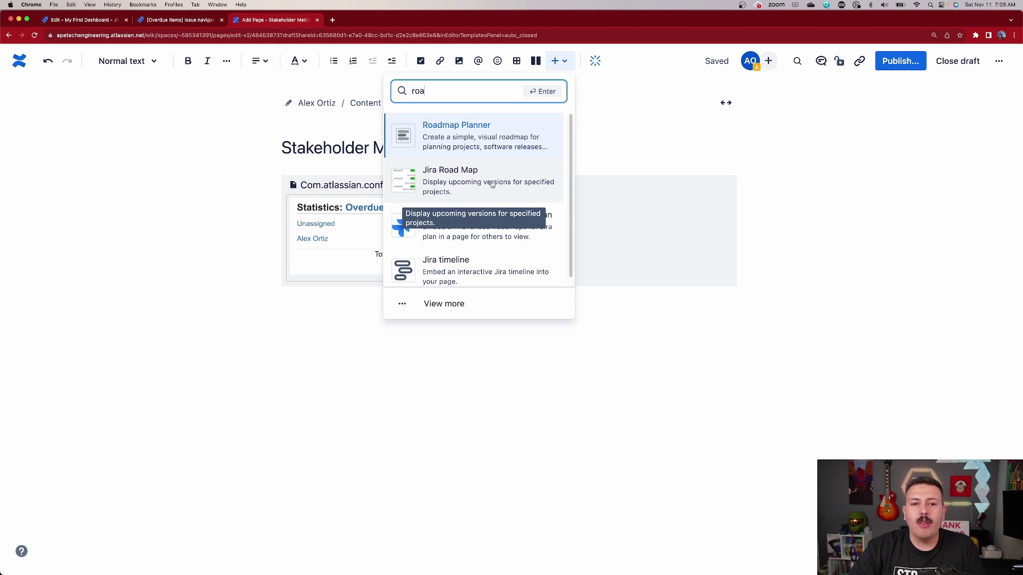
Step: Look through the insertable elements matching "roa" and close the list without inserting any
{"action": "scroll", "coordinate": [492, 184], "scroll_direction": "down", "scroll_amount": 1}
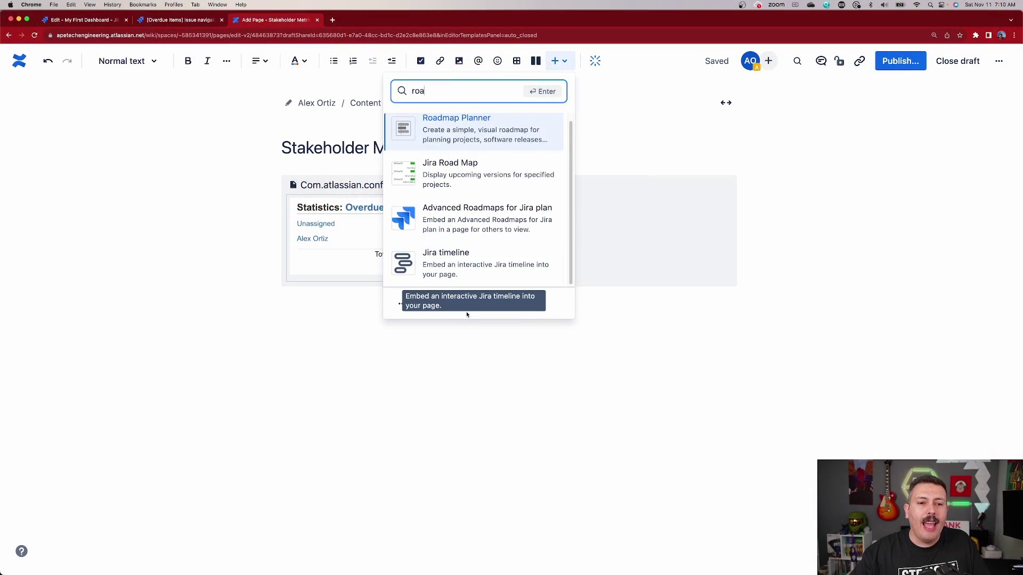
{"action": "left_click", "coordinate": [595, 413]}
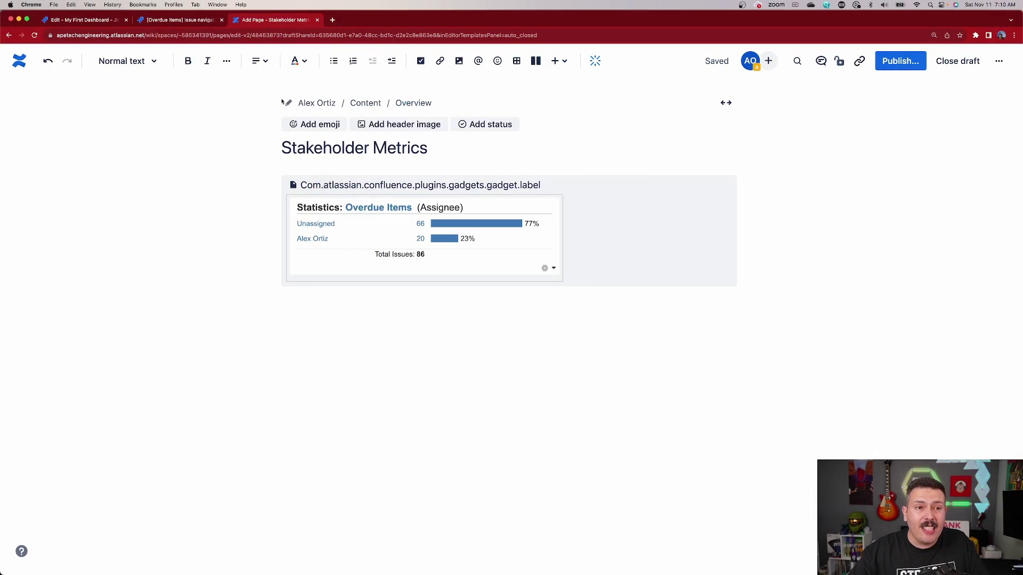
Step: Copy the web address of My First Dashboard in Jira and paste it beneath the gadget on the Confluence page
{"action": "left_click", "coordinate": [92, 21]}
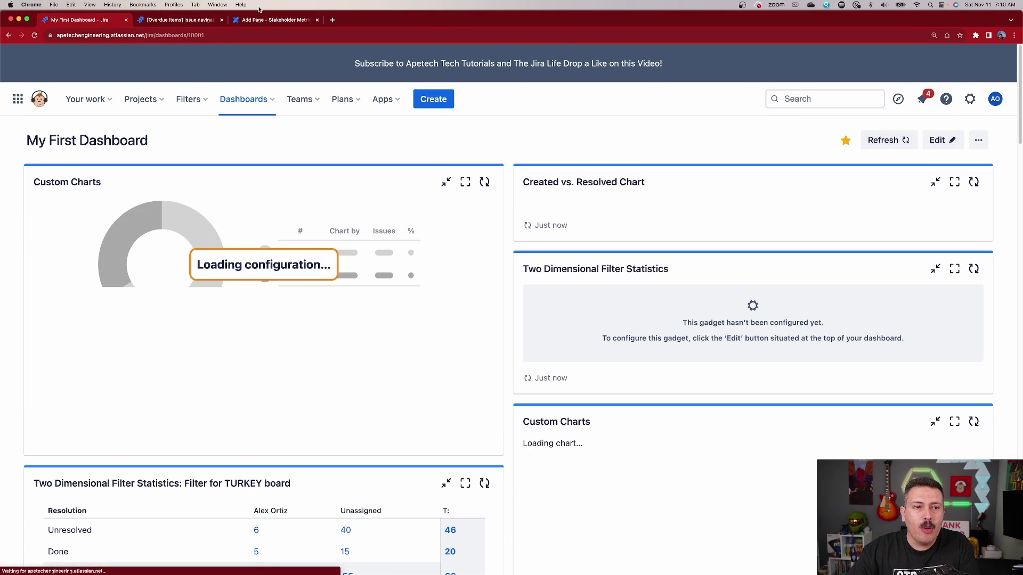
{"action": "left_click", "coordinate": [237, 34]}
{"action": "key", "text": "super+c"}
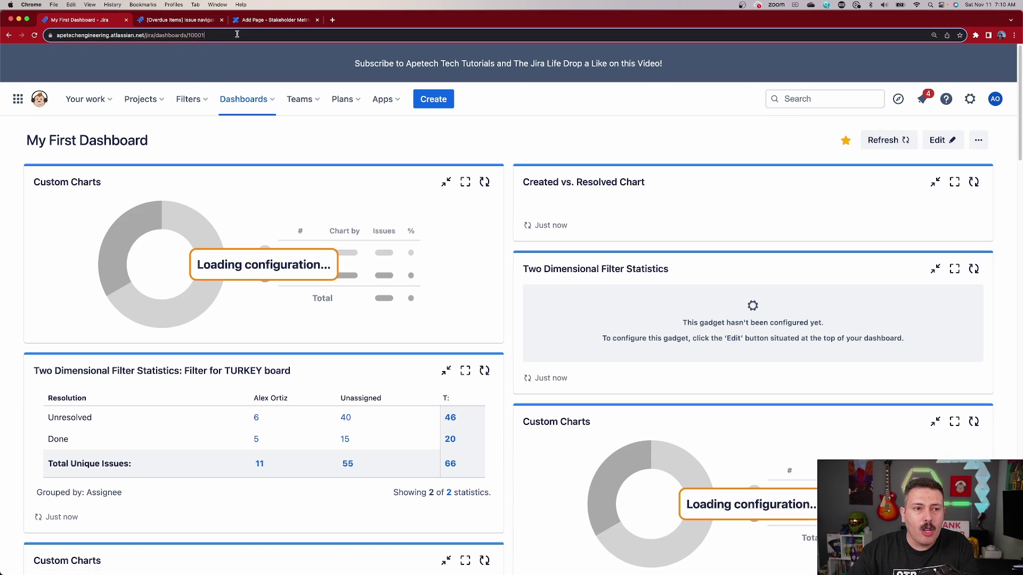
{"action": "left_click", "coordinate": [273, 21]}
{"action": "key", "text": "super+v"}
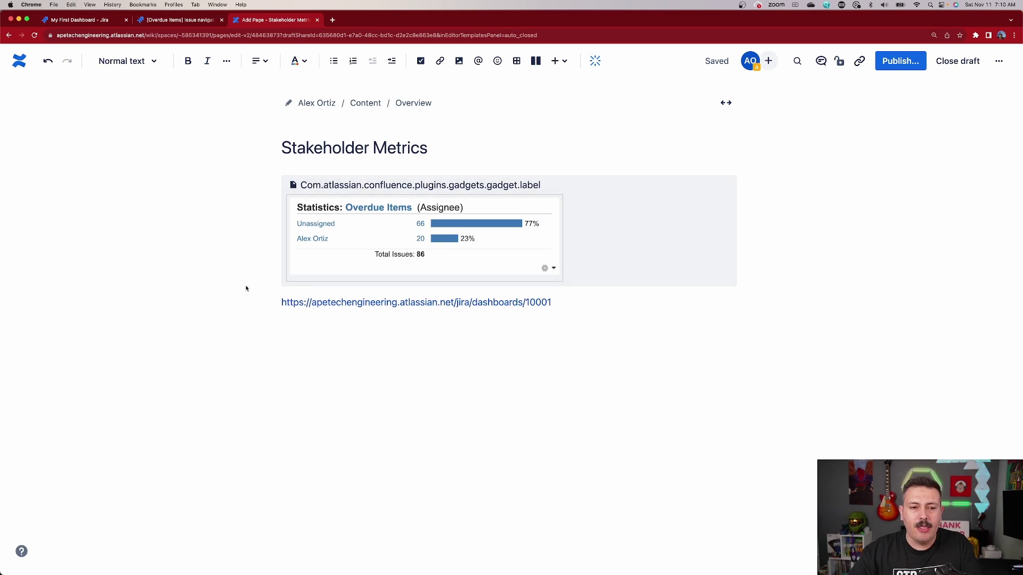
Step: Add the line "Dashboard Important" above the dashboard link and format it as Heading 1
{"action": "key", "text": "Left"}
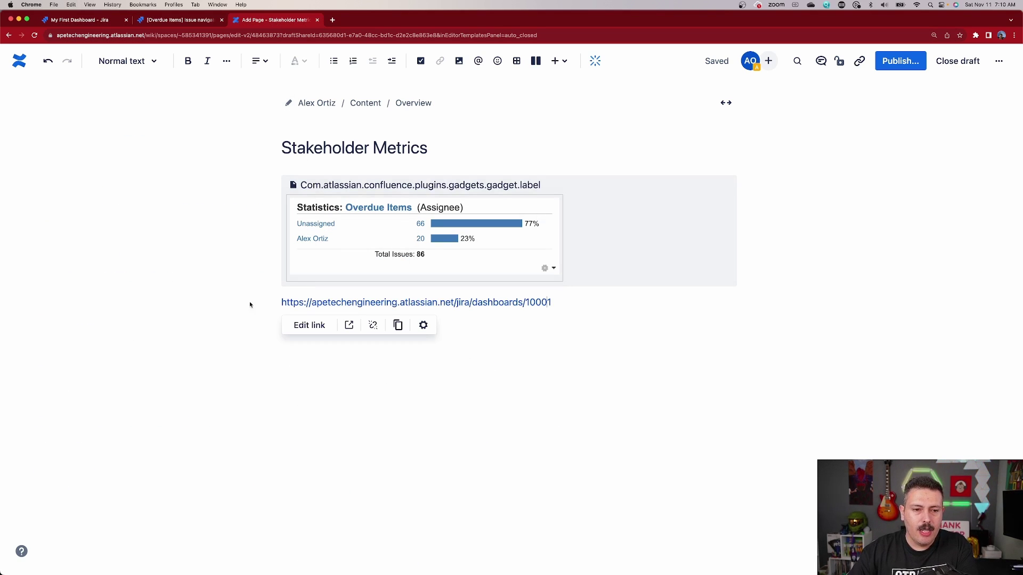
{"action": "left_click", "coordinate": [277, 302]}
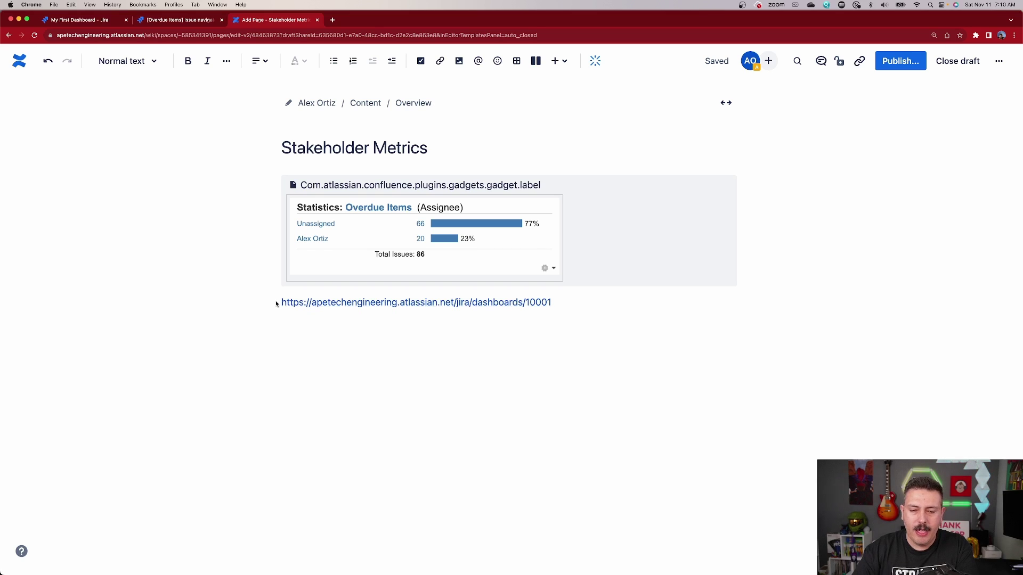
{"action": "key", "text": "Return"}
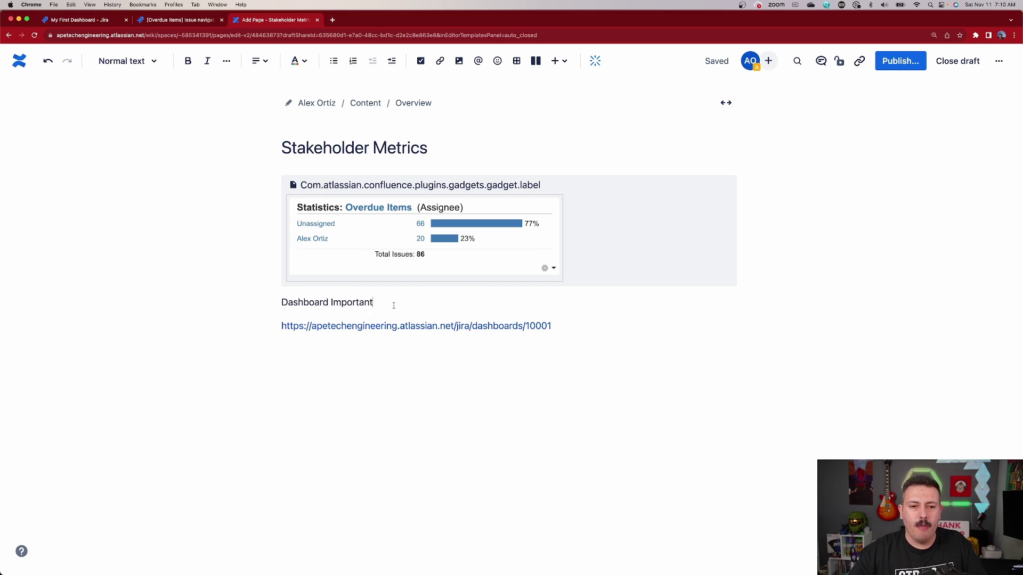
{"action": "left_click_drag", "start_coordinate": [394, 305], "coordinate": [279, 304]}
{"action": "left_click", "coordinate": [128, 61]}
{"action": "left_click", "coordinate": [126, 114]}
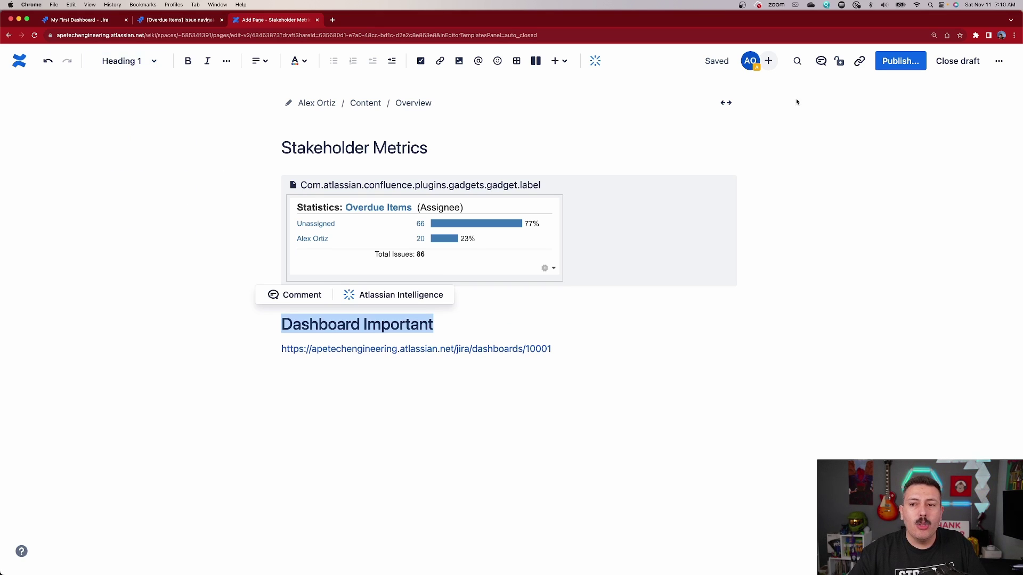
Step: Publish the Stakeholder Metrics page
{"action": "left_click", "coordinate": [900, 61]}
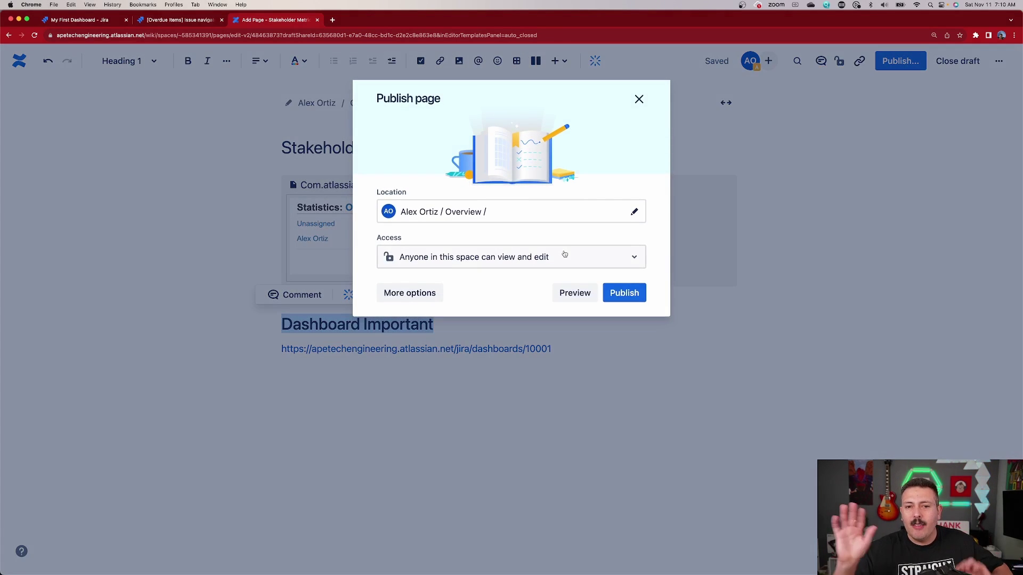
{"action": "left_click", "coordinate": [618, 296]}
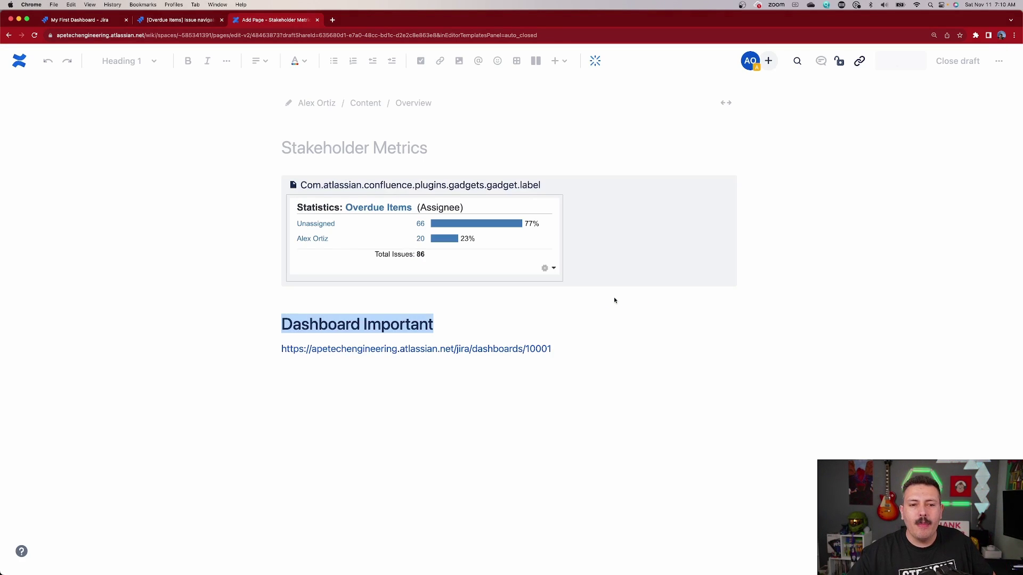